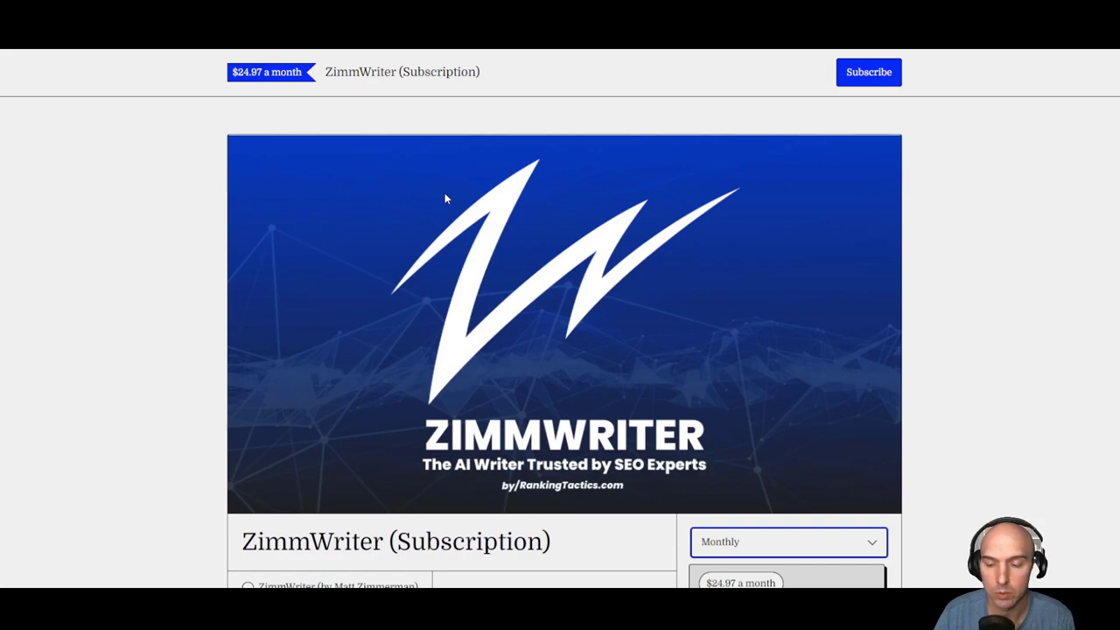
- Review the ZimmWriter subscription page's description, plan details and billing interval options
{"action": "scroll", "coordinate": [444, 199], "scroll_direction": "down", "scroll_amount": 3}
{"action": "scroll", "coordinate": [542, 241], "scroll_direction": "down", "scroll_amount": 2}
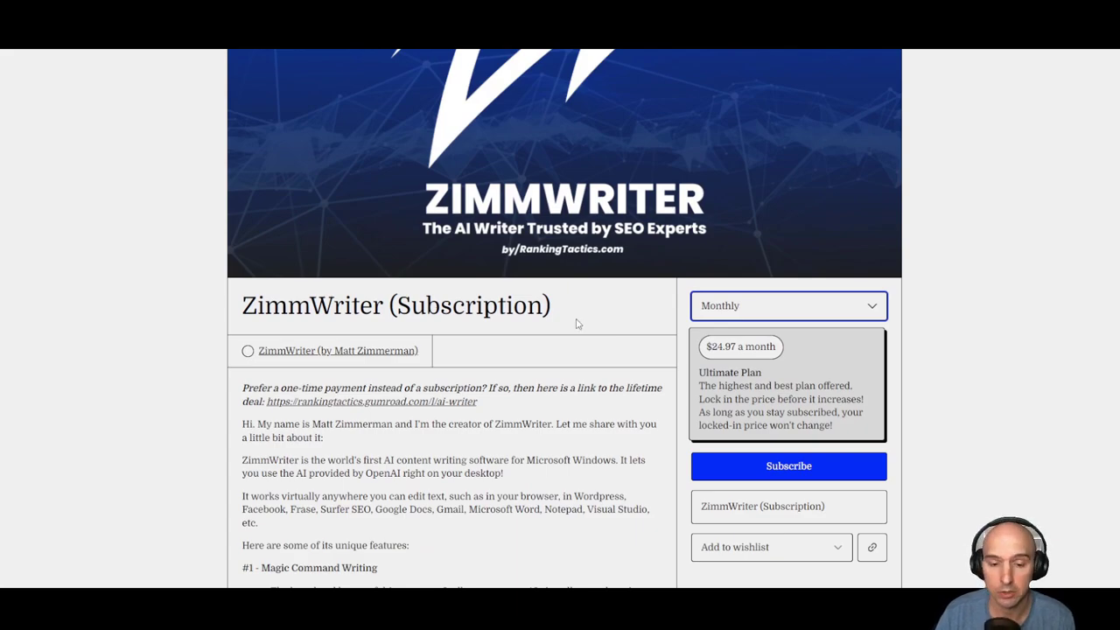
{"action": "scroll", "coordinate": [576, 324], "scroll_direction": "down", "scroll_amount": 3}
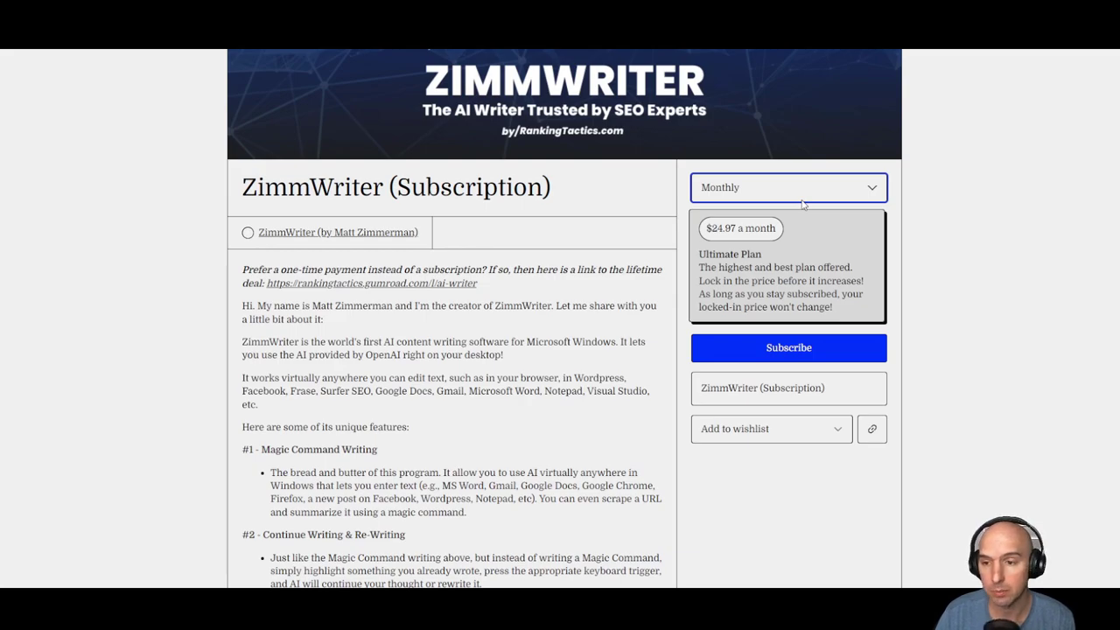
{"action": "left_click", "coordinate": [750, 216]}
{"action": "left_click", "coordinate": [728, 208]}
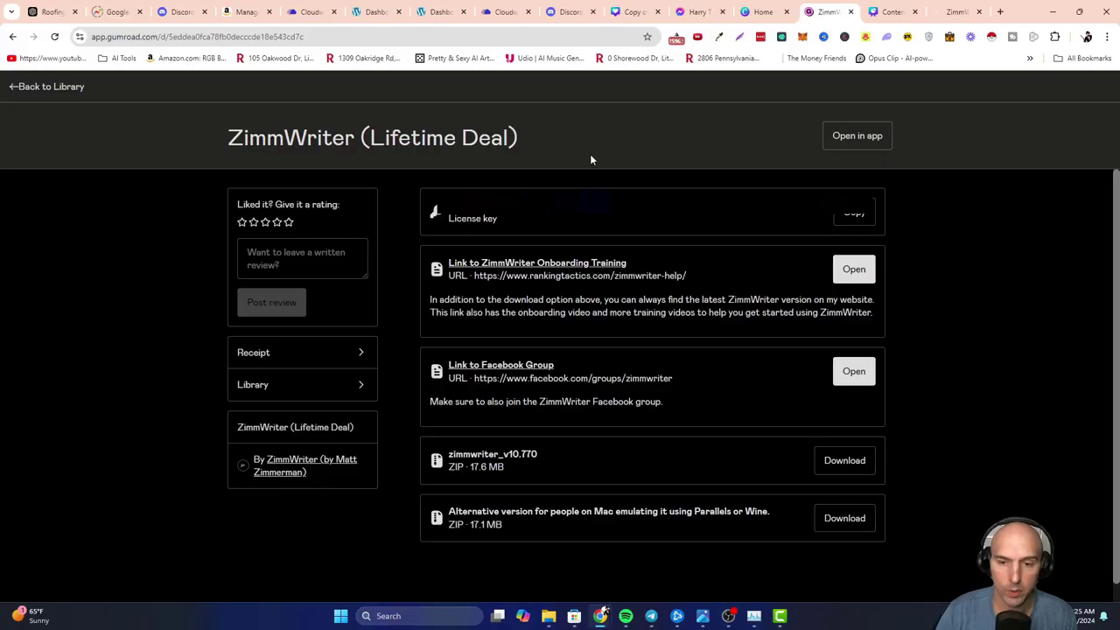
- Launch ZimmWriter with start_64bit from the zimmwriterRoofing folder and accept the initialization notice
{"action": "left_click", "coordinate": [466, 216]}
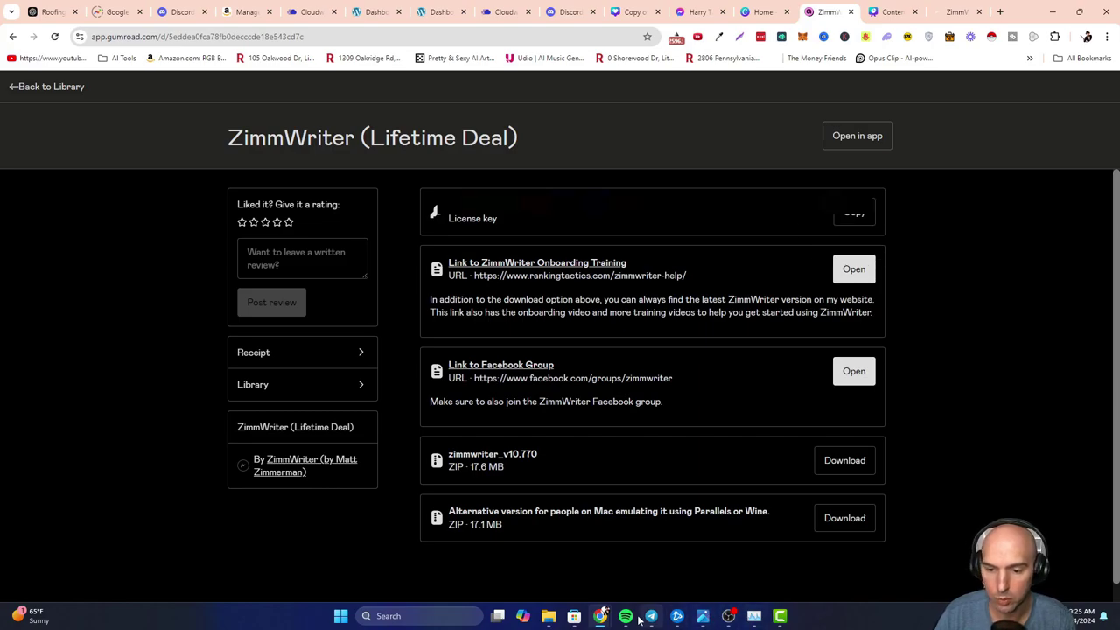
{"action": "left_click", "coordinate": [548, 620]}
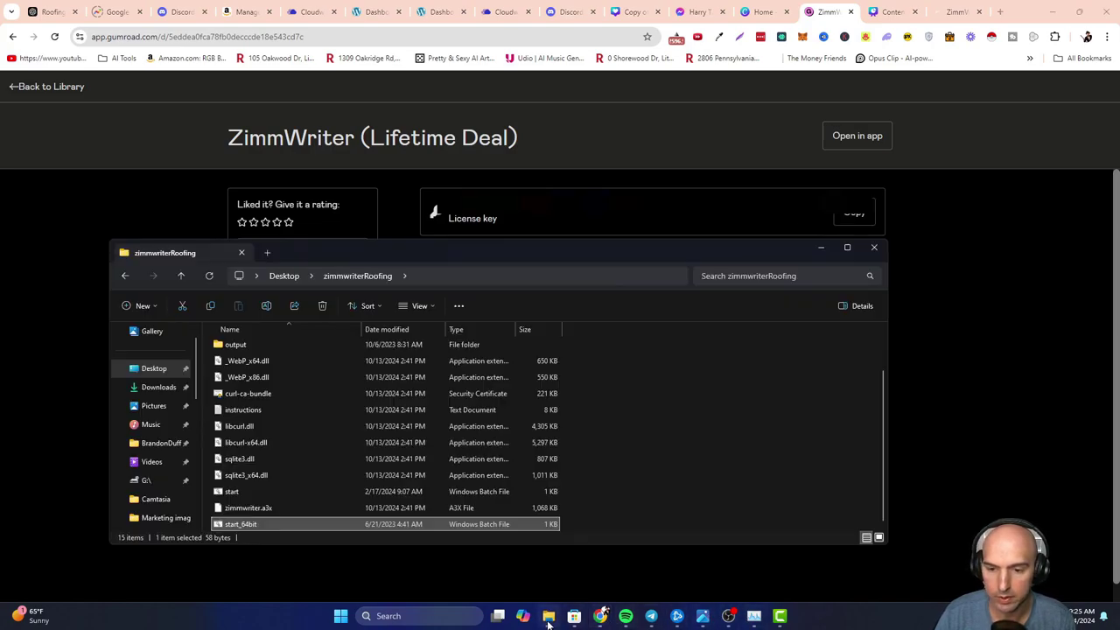
{"action": "double_click", "coordinate": [242, 524]}
{"action": "left_click", "coordinate": [872, 247]}
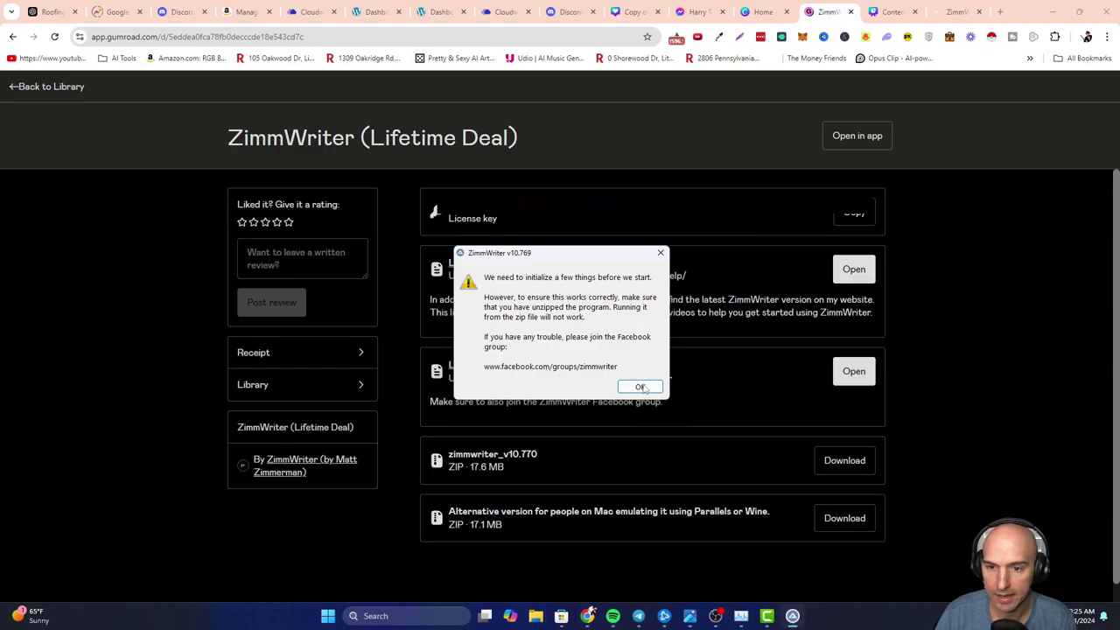
{"action": "left_click", "coordinate": [641, 386]}
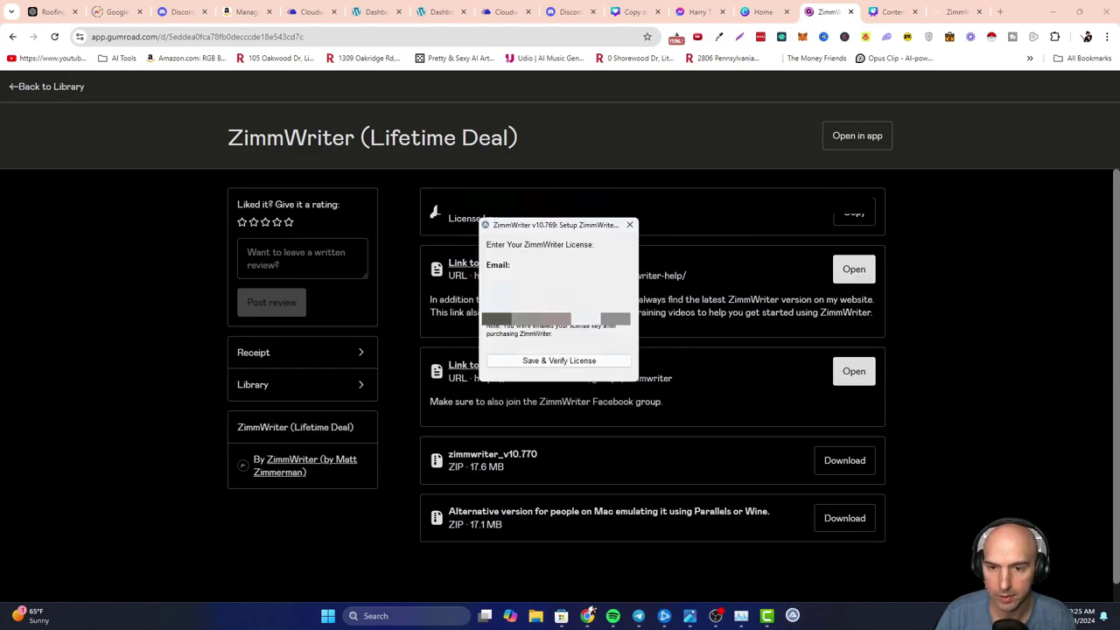
- Paste the license key into the ZimmWriter license setup, then save and verify the license
{"action": "right_click", "coordinate": [510, 311]}
{"action": "left_click", "coordinate": [536, 371]}
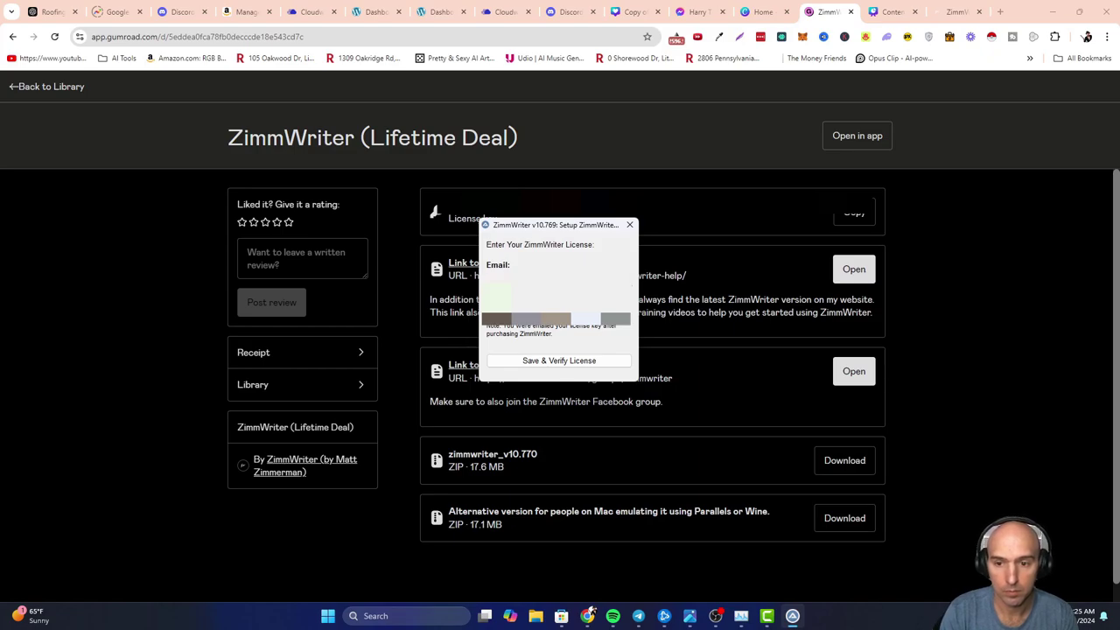
{"action": "left_click", "coordinate": [560, 362]}
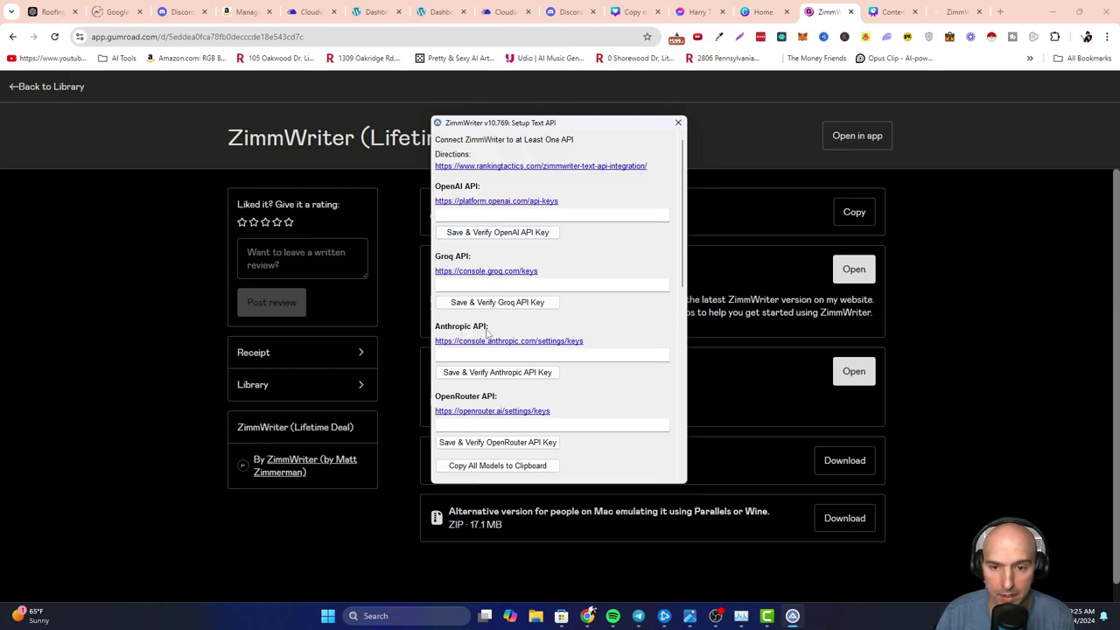
- Open the OpenAI API keys link from ZimmWriter's Text API setup, then return to the signed-in OpenAI API keys page
{"action": "scroll", "coordinate": [477, 417], "scroll_direction": "down", "scroll_amount": 5}
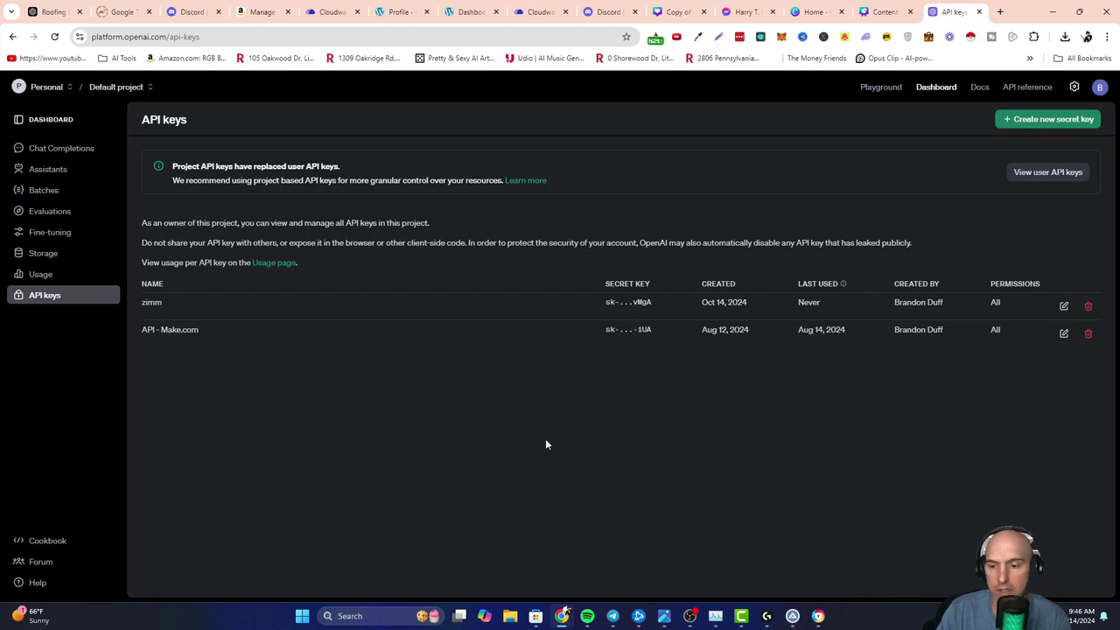
{"action": "mouse_move", "coordinate": [792, 613]}
{"action": "left_click", "coordinate": [865, 547]}
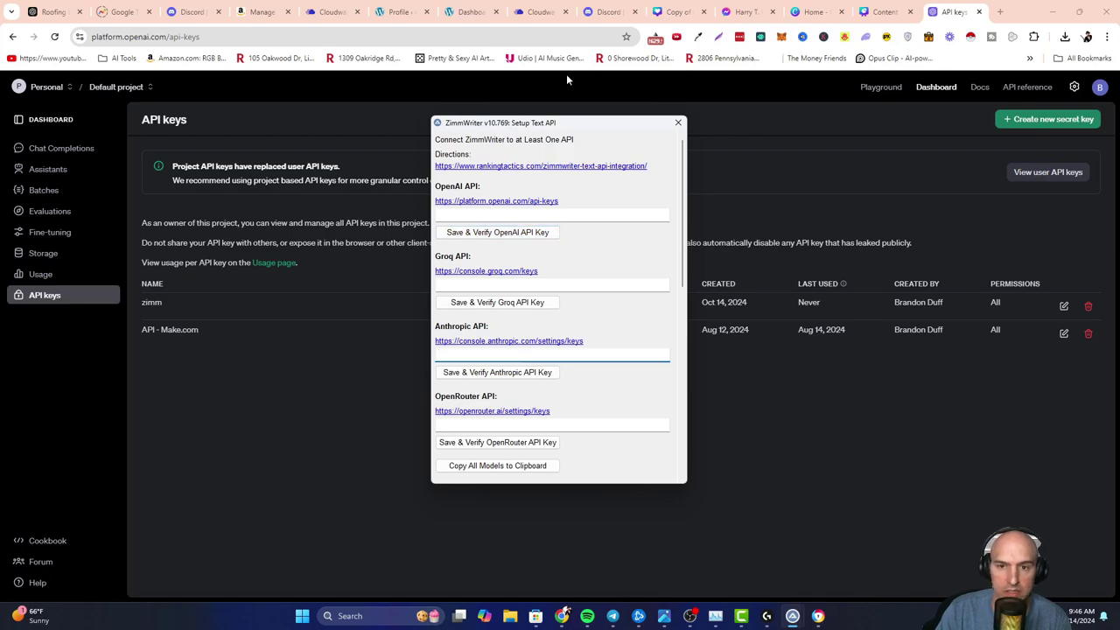
{"action": "left_click", "coordinate": [486, 202]}
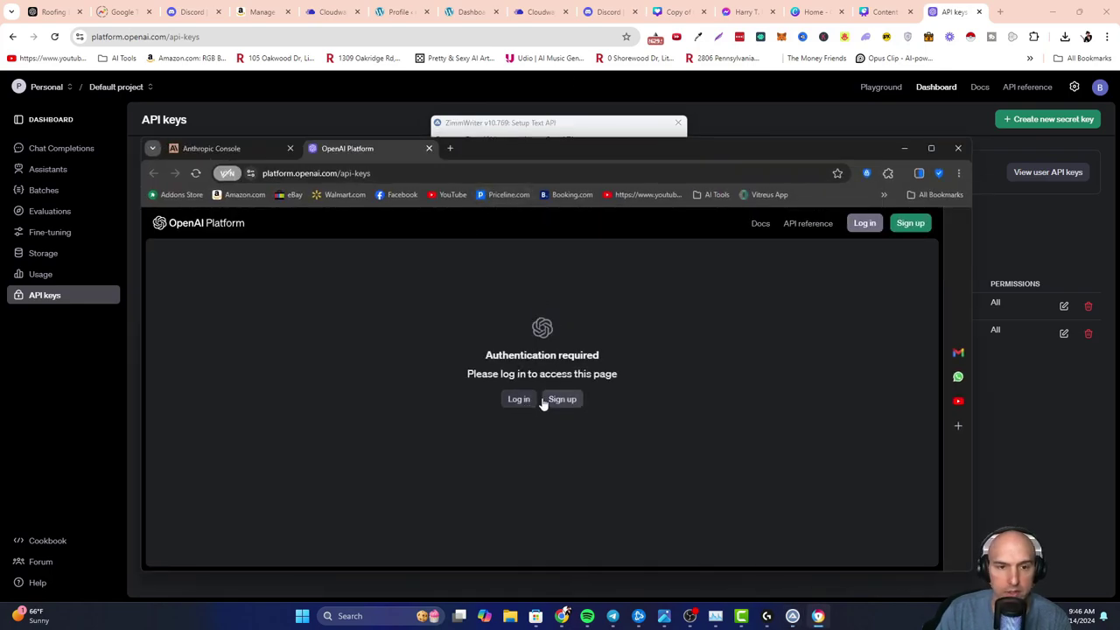
{"action": "left_click", "coordinate": [957, 148]}
{"action": "left_click", "coordinate": [285, 271]}
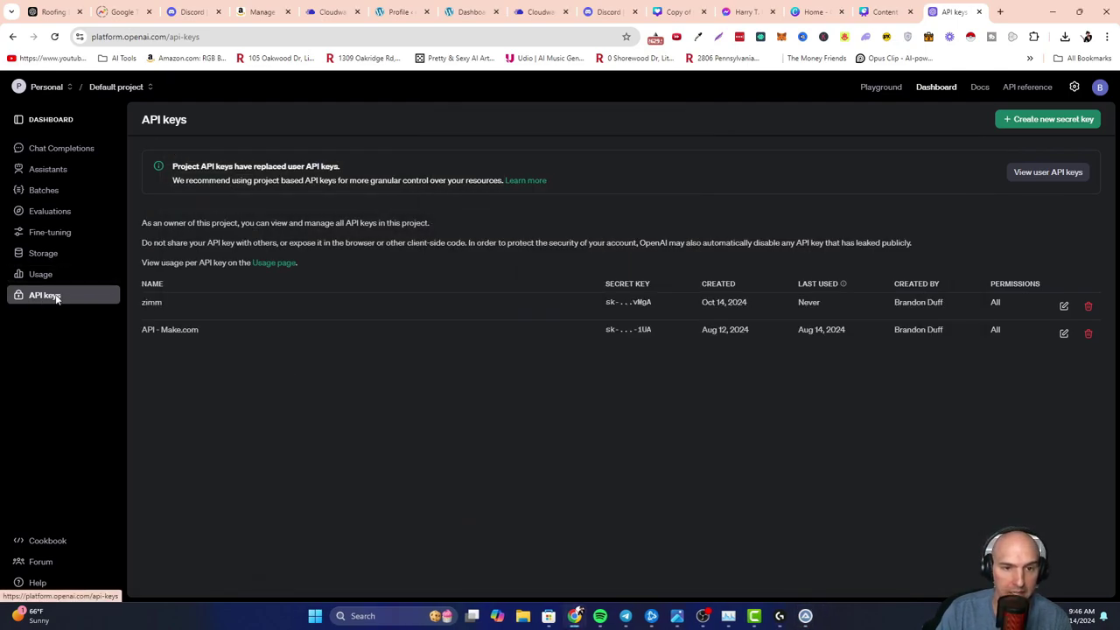
- Create an OpenAI secret key named zimm1 in the Default project with All permissions and copy it
{"action": "left_click", "coordinate": [1038, 121]}
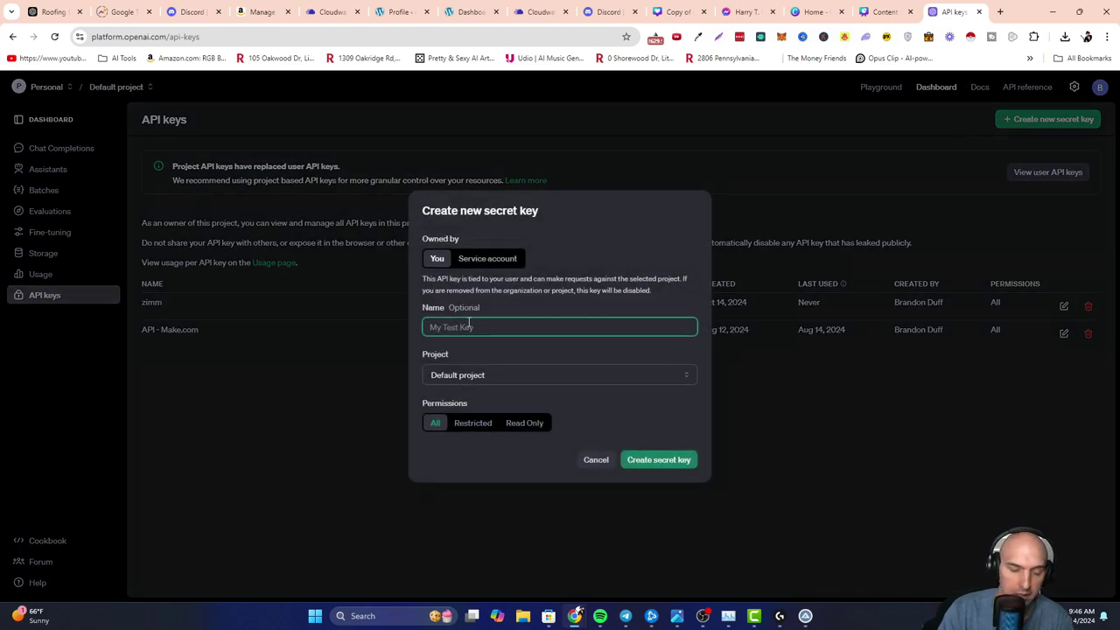
{"action": "type", "text": "zimm"}
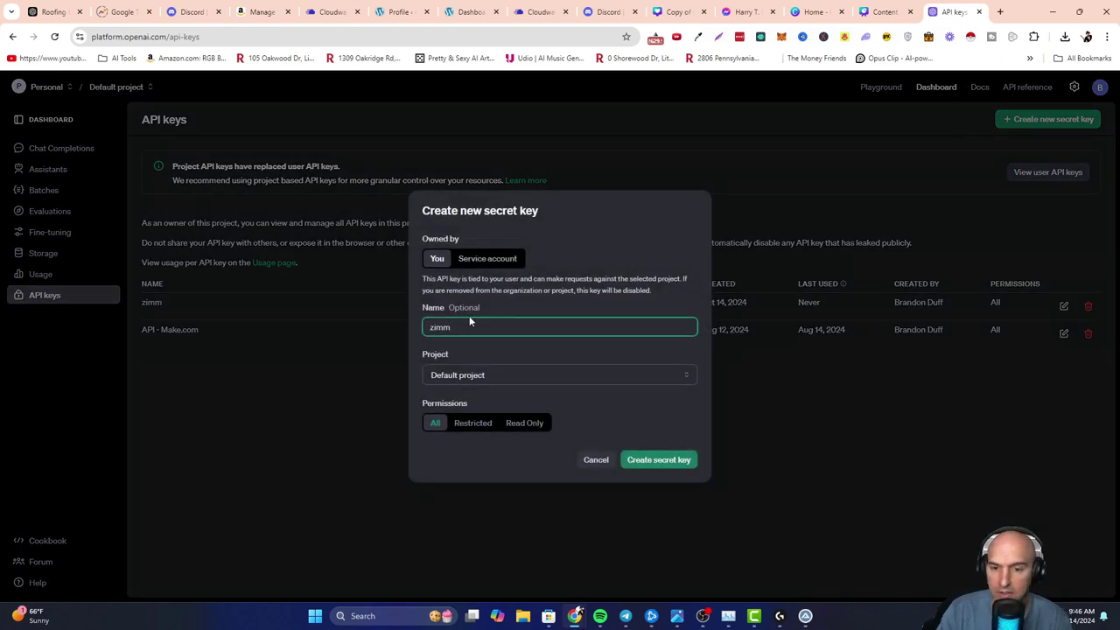
{"action": "type", "text": "1"}
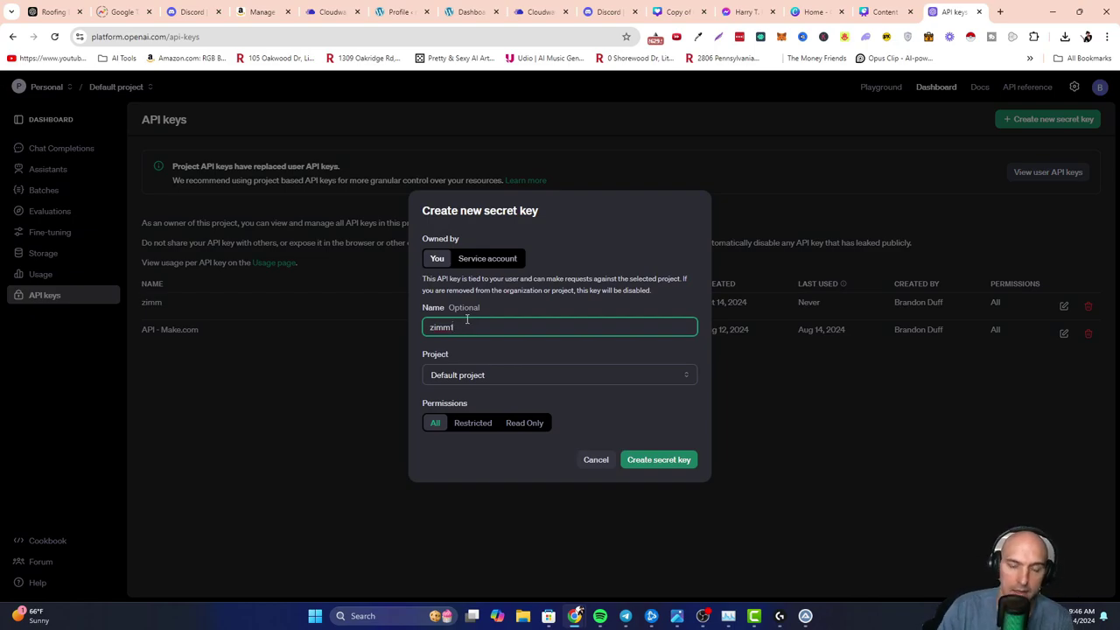
{"action": "left_click", "coordinate": [641, 462]}
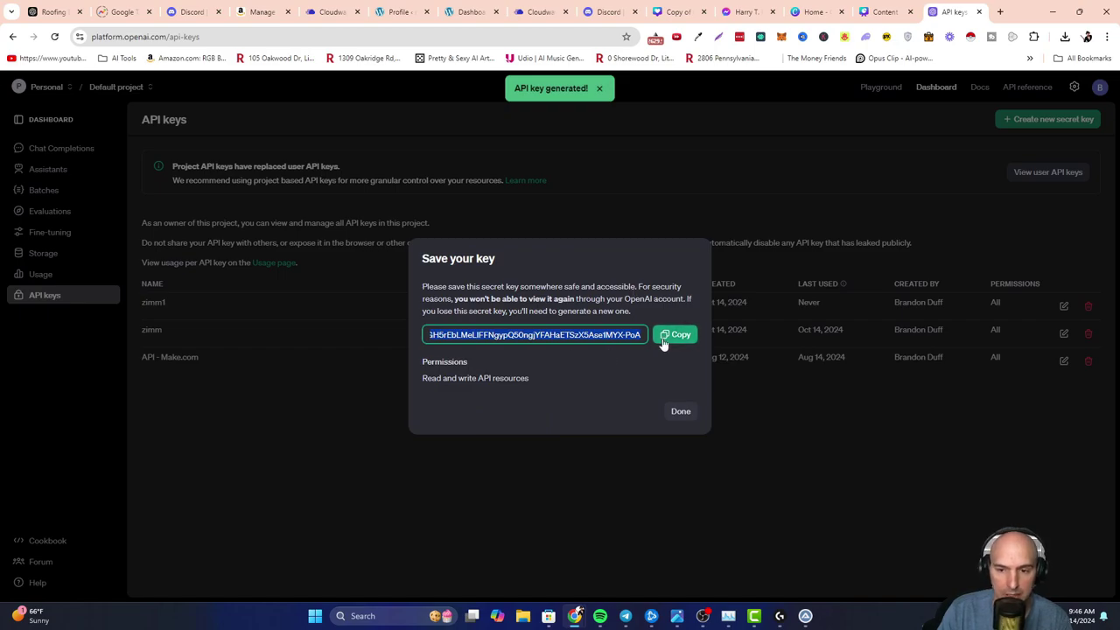
{"action": "left_click", "coordinate": [670, 335]}
- Paste the OpenAI API key into ZimmWriter's Text API setup, then save and verify it
{"action": "mouse_move", "coordinate": [806, 616]}
{"action": "left_click", "coordinate": [877, 560]}
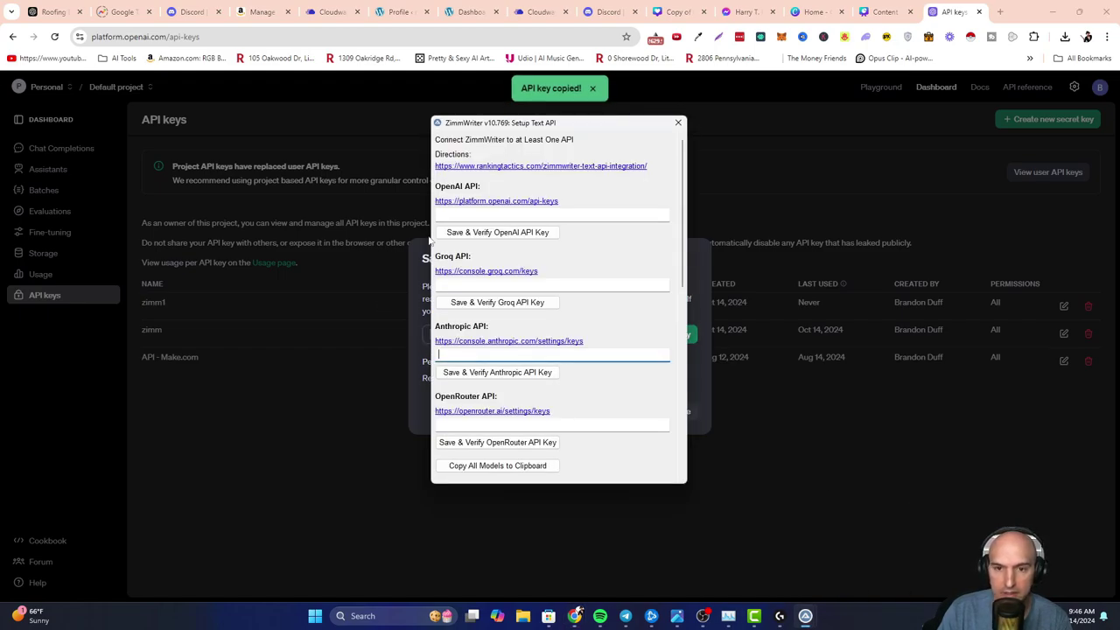
{"action": "left_click", "coordinate": [466, 216]}
{"action": "right_click", "coordinate": [467, 218]}
{"action": "left_click", "coordinate": [495, 269]}
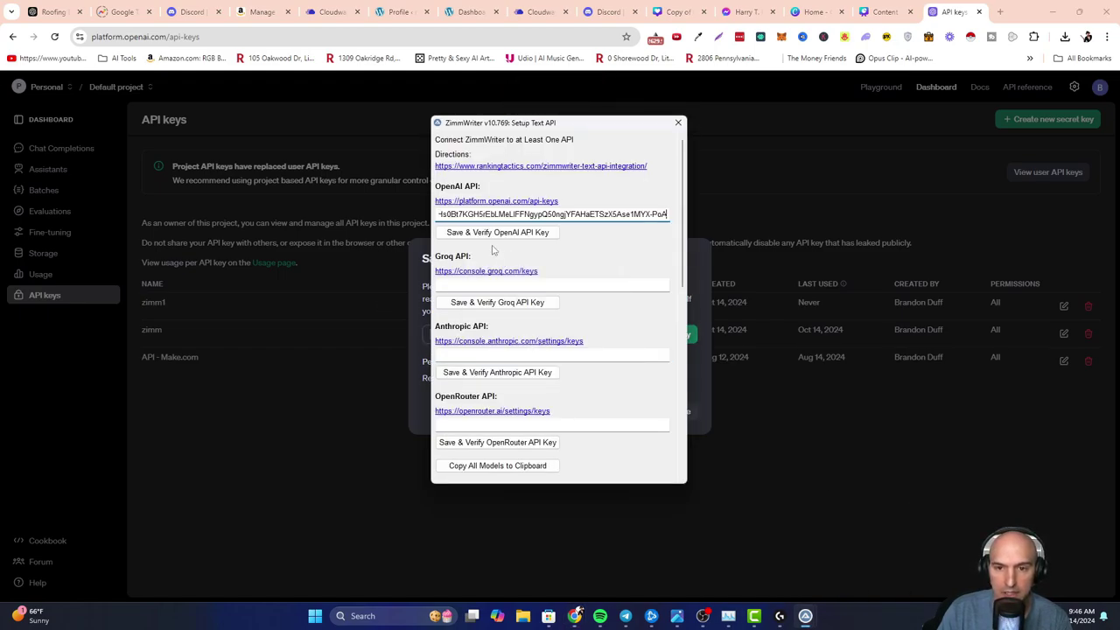
{"action": "left_click", "coordinate": [494, 236]}
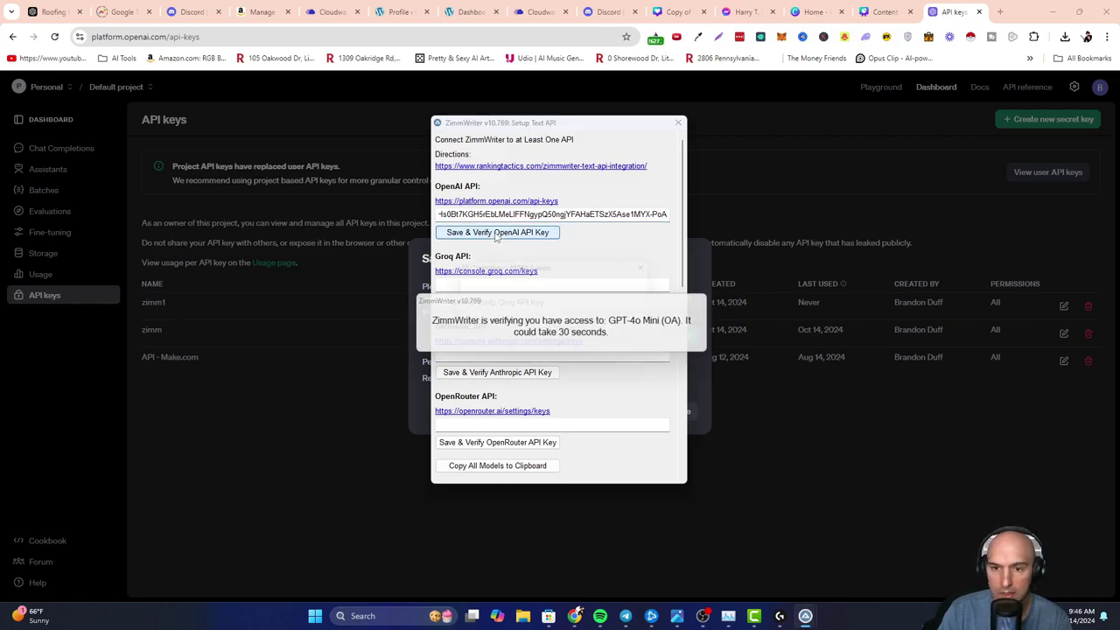
{"action": "left_click", "coordinate": [646, 322]}
- Close the new key's dialog on the OpenAI platform and revoke the zimm1 and zimm keys
{"action": "left_click", "coordinate": [727, 372]}
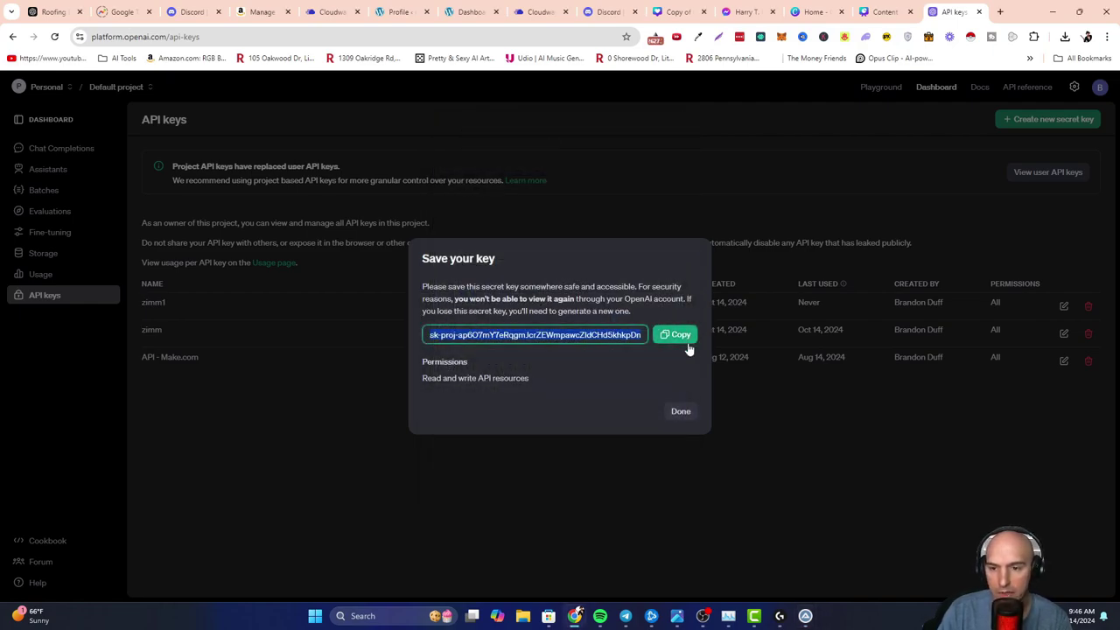
{"action": "left_click", "coordinate": [687, 411]}
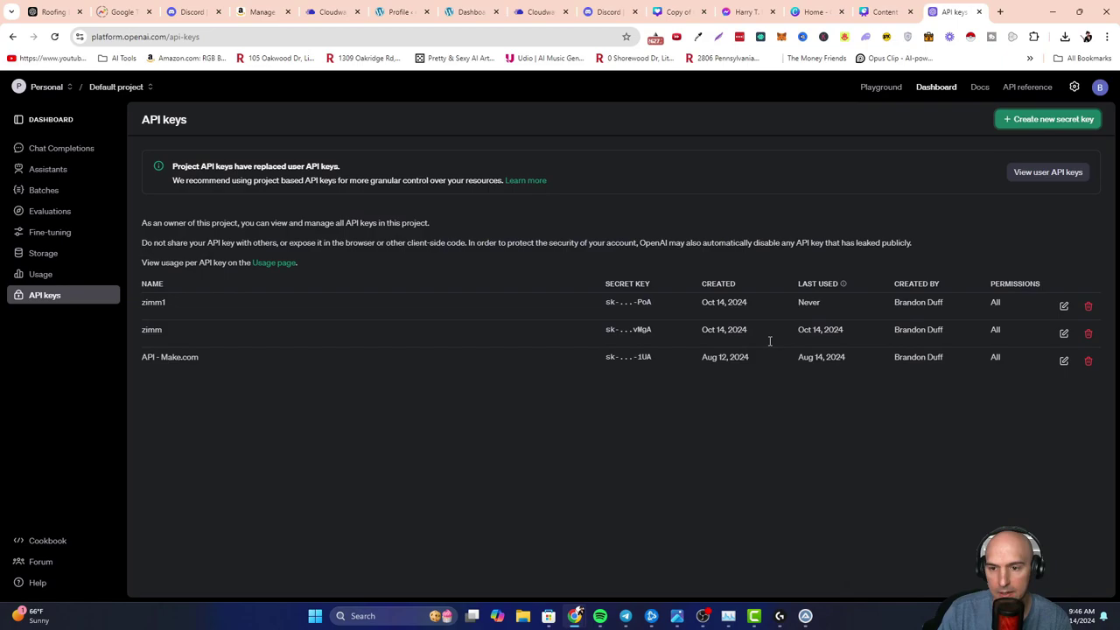
{"action": "left_click", "coordinate": [1089, 306]}
{"action": "left_click", "coordinate": [678, 394]}
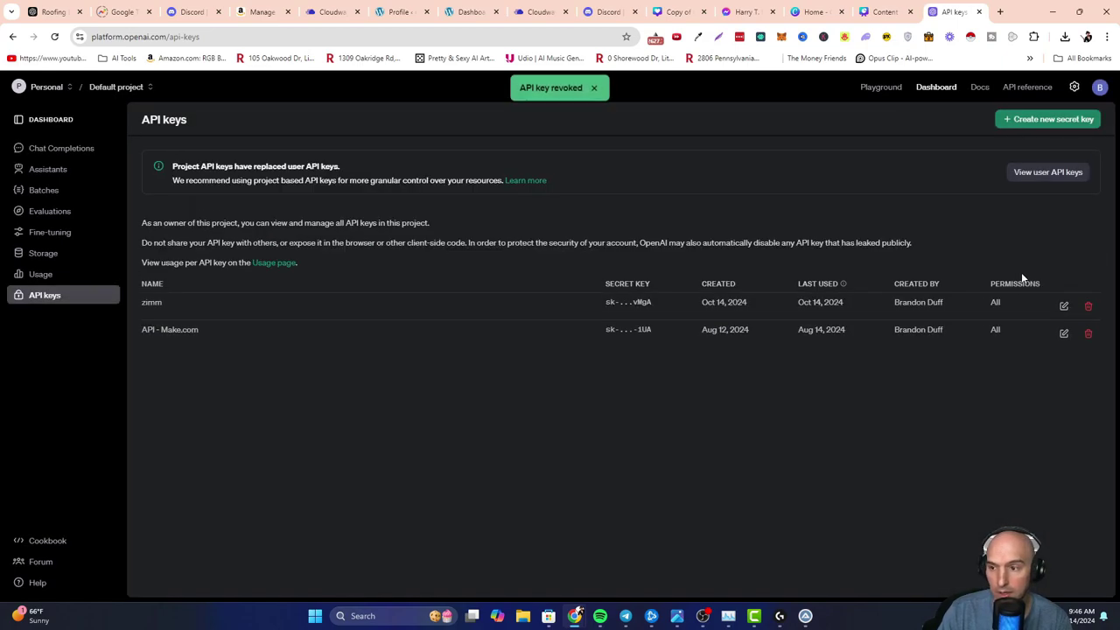
{"action": "left_click", "coordinate": [1088, 306]}
{"action": "left_click", "coordinate": [697, 394]}
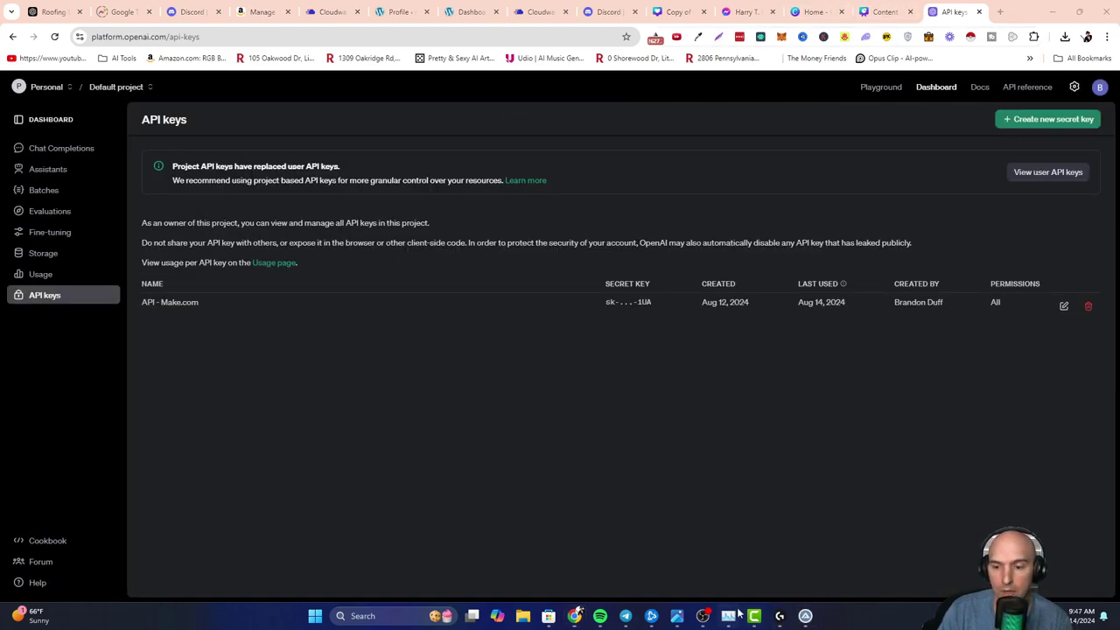
- Reopen the Text API setup from ZimmWriter's options and follow its link to the Anthropic API keys page
{"action": "left_click", "coordinate": [806, 608]}
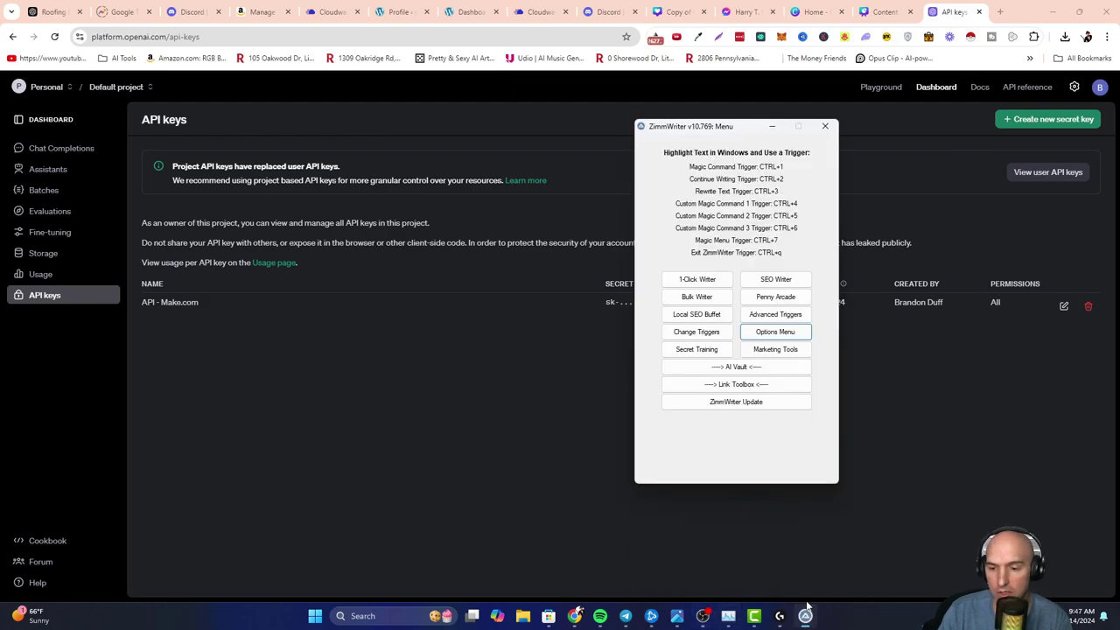
{"action": "left_click", "coordinate": [790, 331]}
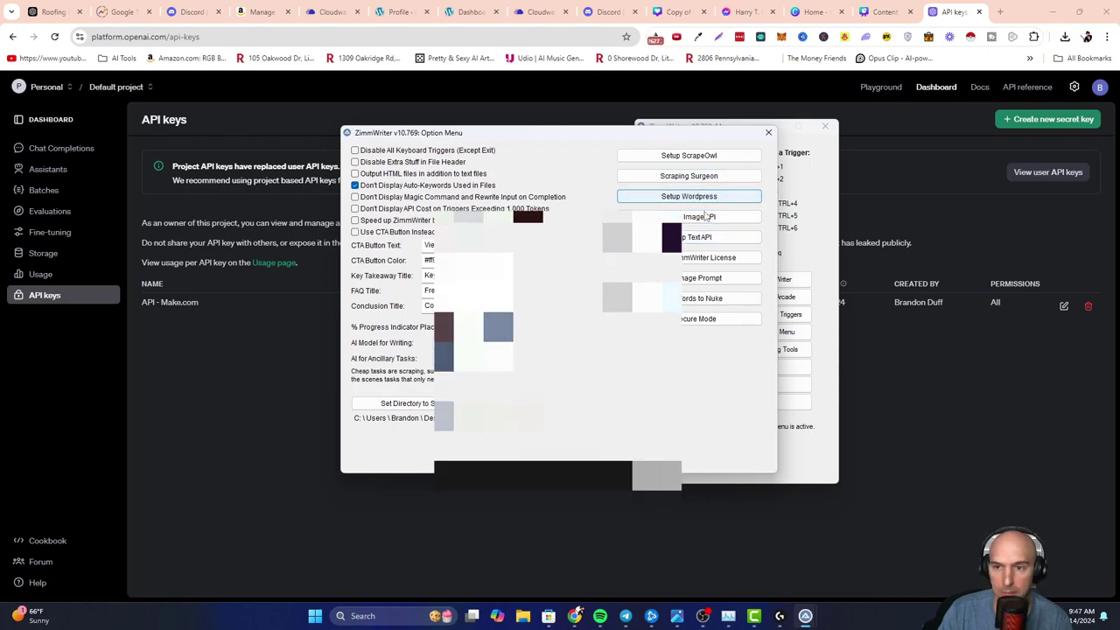
{"action": "left_click", "coordinate": [703, 238]}
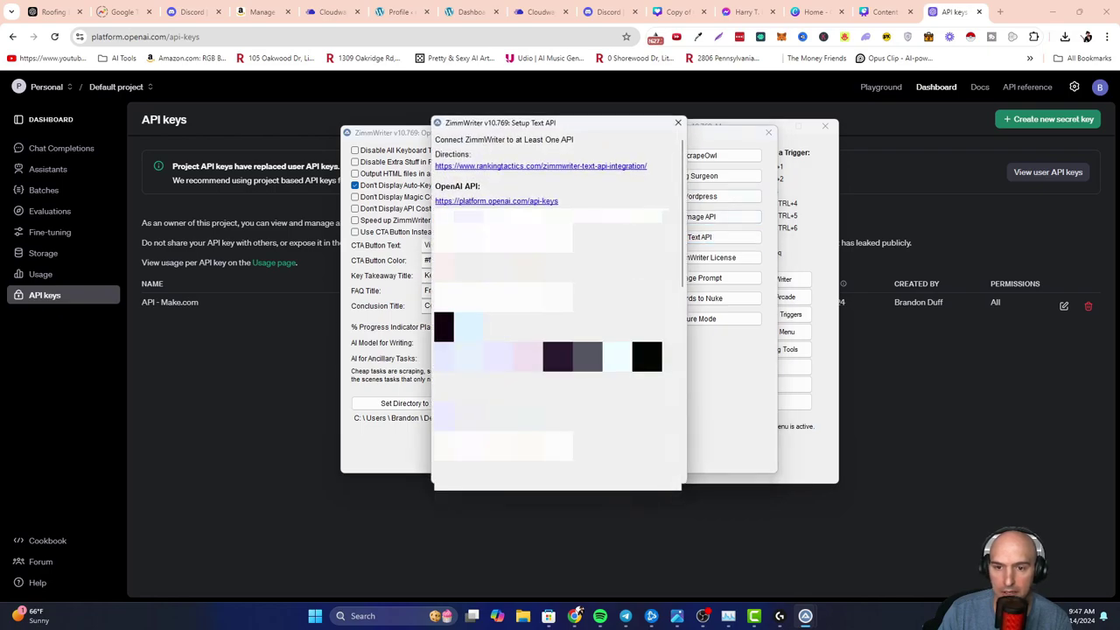
{"action": "left_click", "coordinate": [495, 299]}
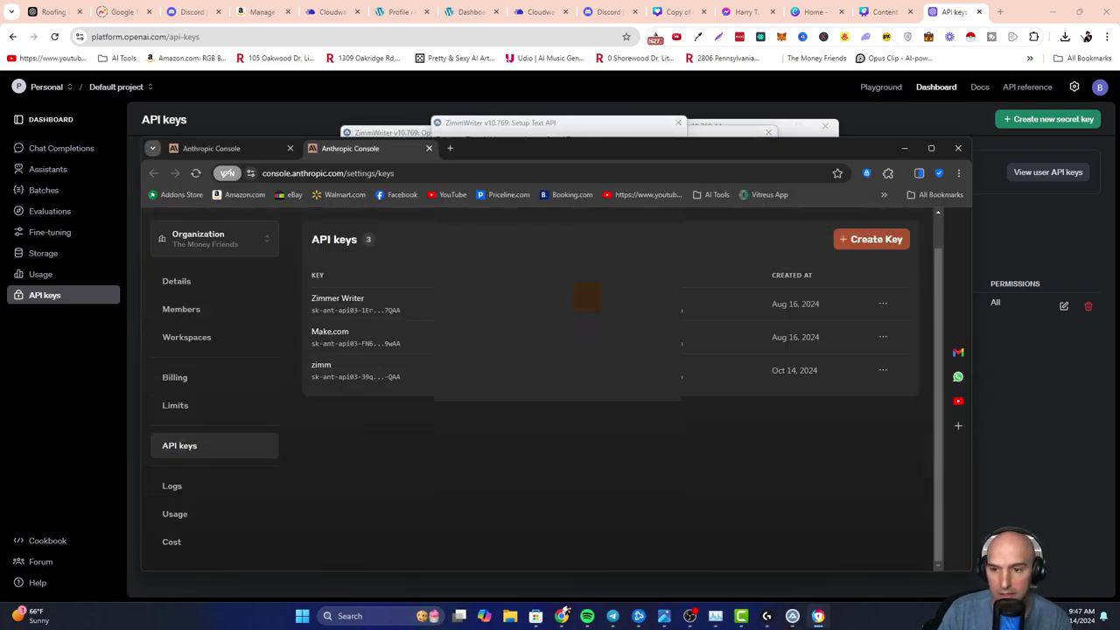
- Create an Anthropic API key named zimm1 in the Default workspace, copy it and close the dialog
{"action": "left_click", "coordinate": [853, 242]}
{"action": "left_click", "coordinate": [515, 358]}
{"action": "type", "text": "zimm1"}
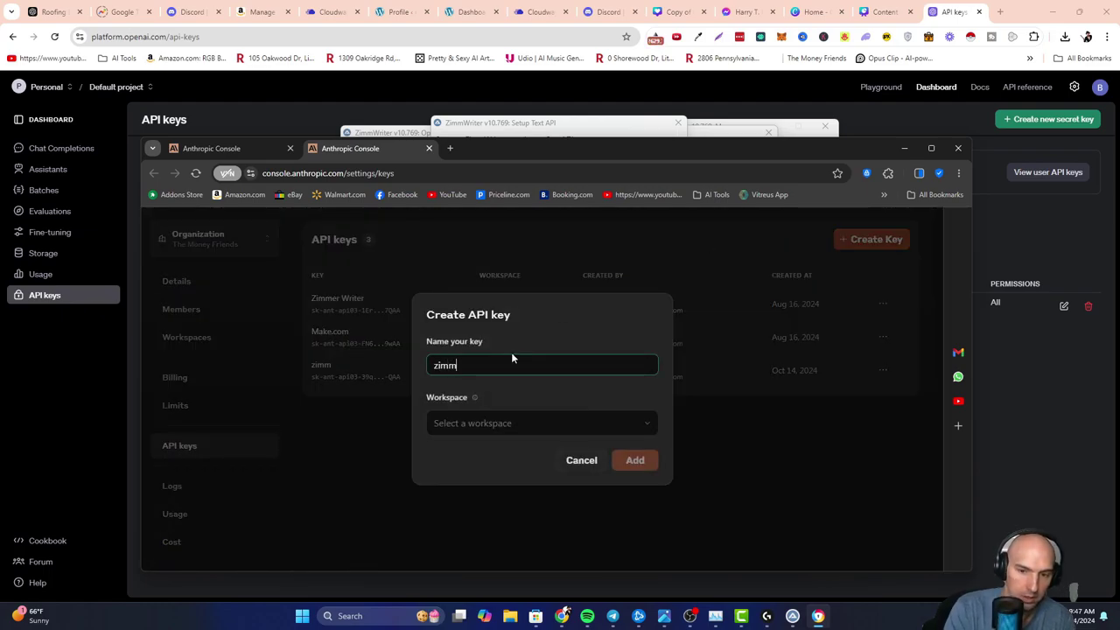
{"action": "left_click", "coordinate": [495, 420]}
{"action": "left_click", "coordinate": [478, 459]}
{"action": "left_click", "coordinate": [629, 471]}
{"action": "left_click", "coordinate": [637, 420]}
{"action": "left_click", "coordinate": [633, 456]}
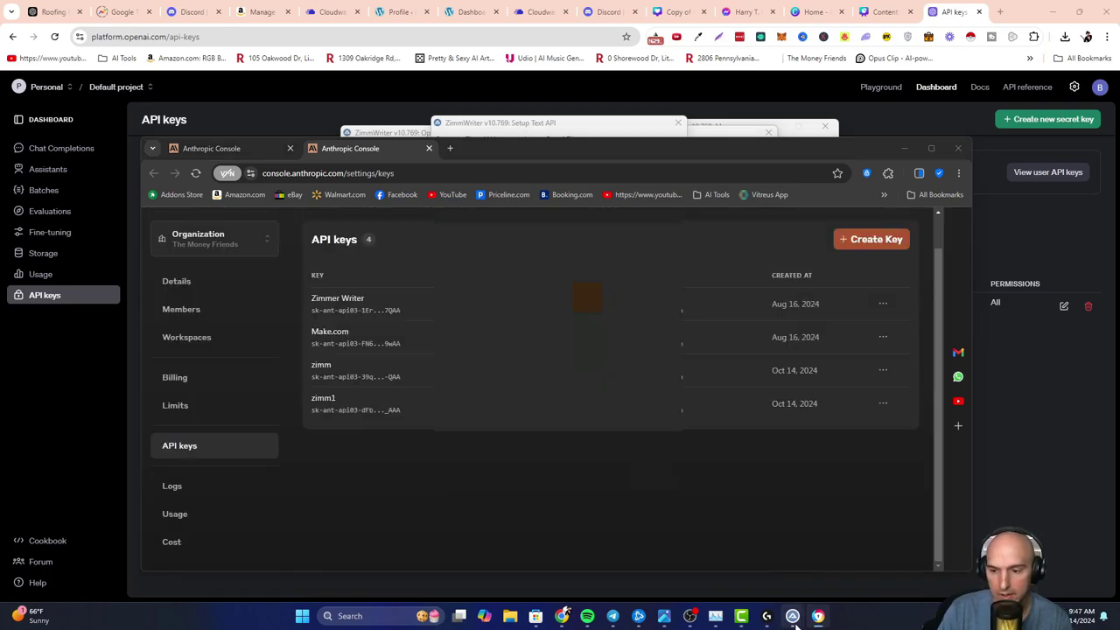
- Paste the Anthropic API key into ZimmWriter's Text API setup, save and verify it, and close the Anthropic console window
{"action": "mouse_move", "coordinate": [792, 614]}
{"action": "left_click", "coordinate": [790, 551]}
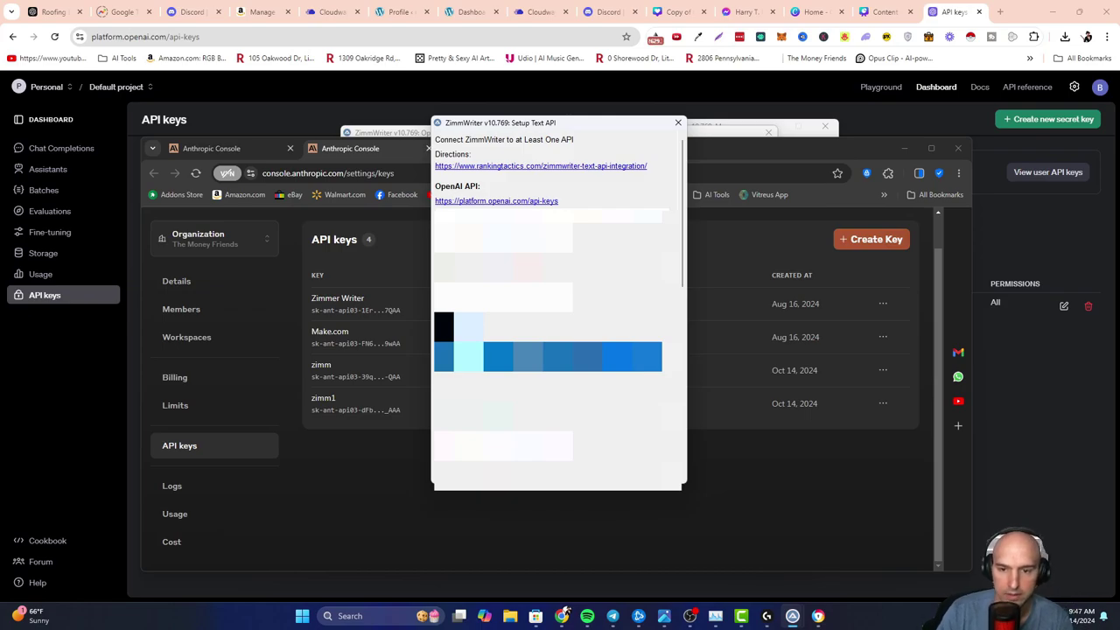
{"action": "right_click", "coordinate": [515, 376]}
{"action": "key", "text": "ctrl+v"}
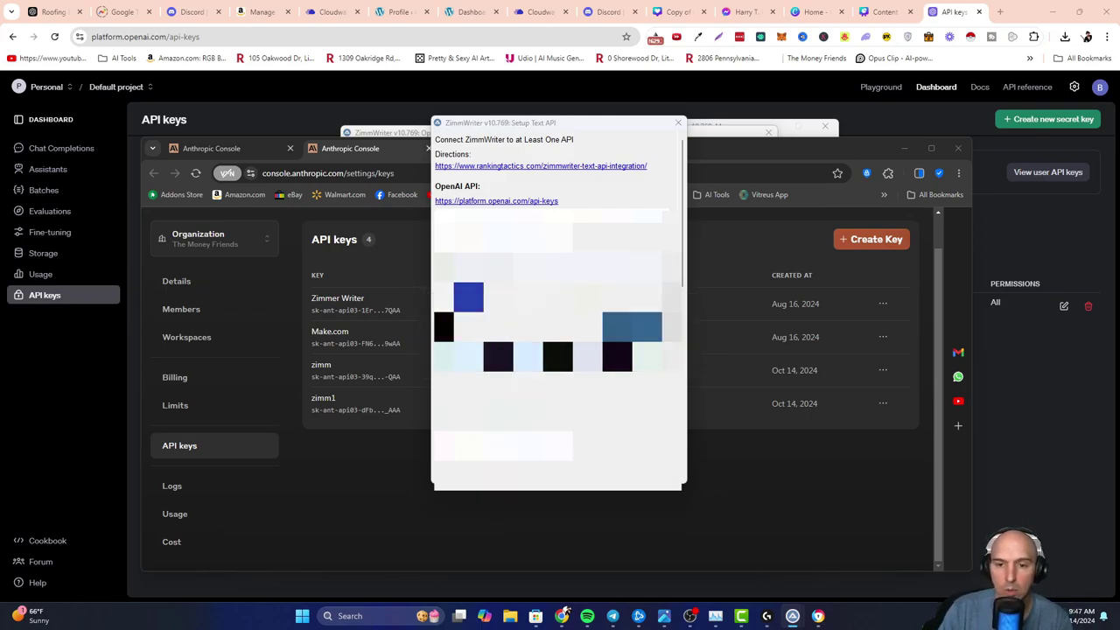
{"action": "left_click", "coordinate": [631, 322]}
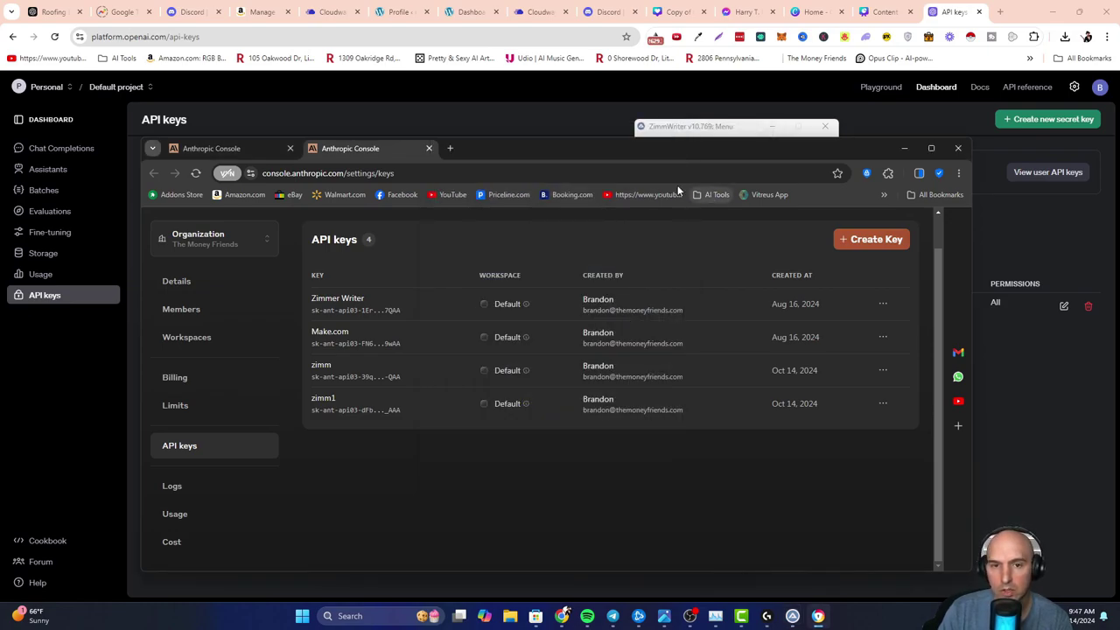
{"action": "left_click", "coordinate": [959, 148]}
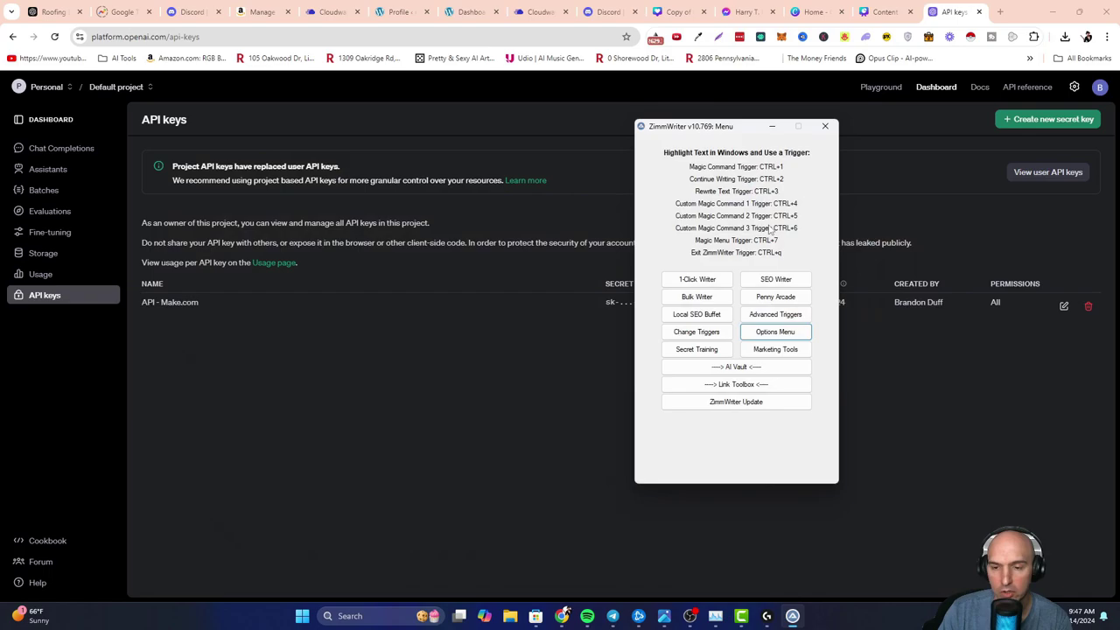
- Look through ZimmWriter's AI image prompt settings and Image API setup, open the fal.ai login page and close it
{"action": "left_click", "coordinate": [769, 335]}
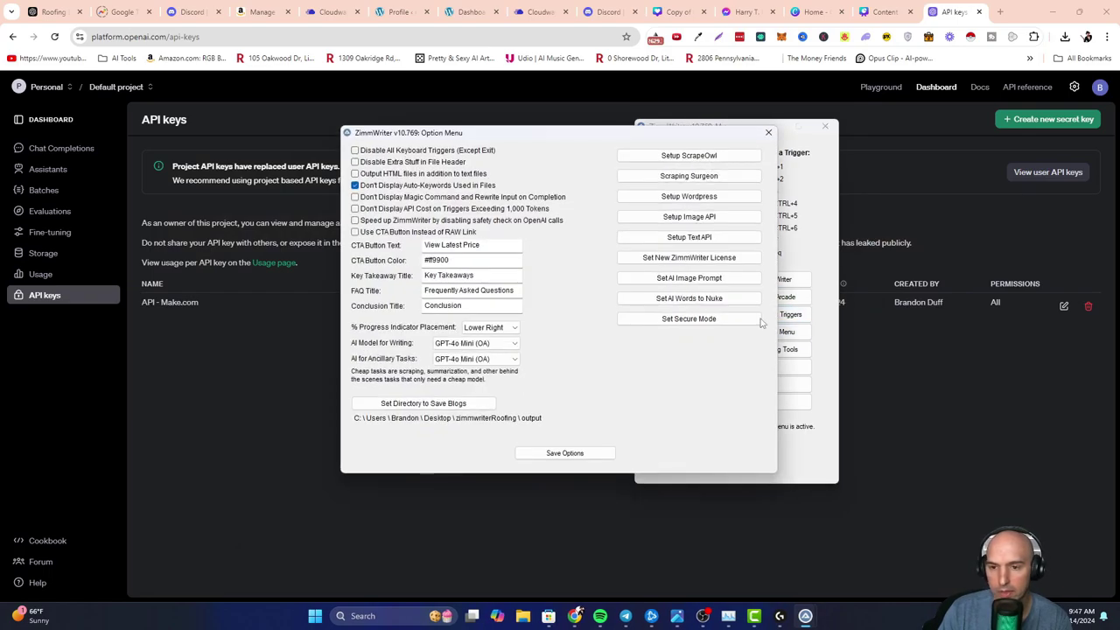
{"action": "left_click", "coordinate": [690, 279]}
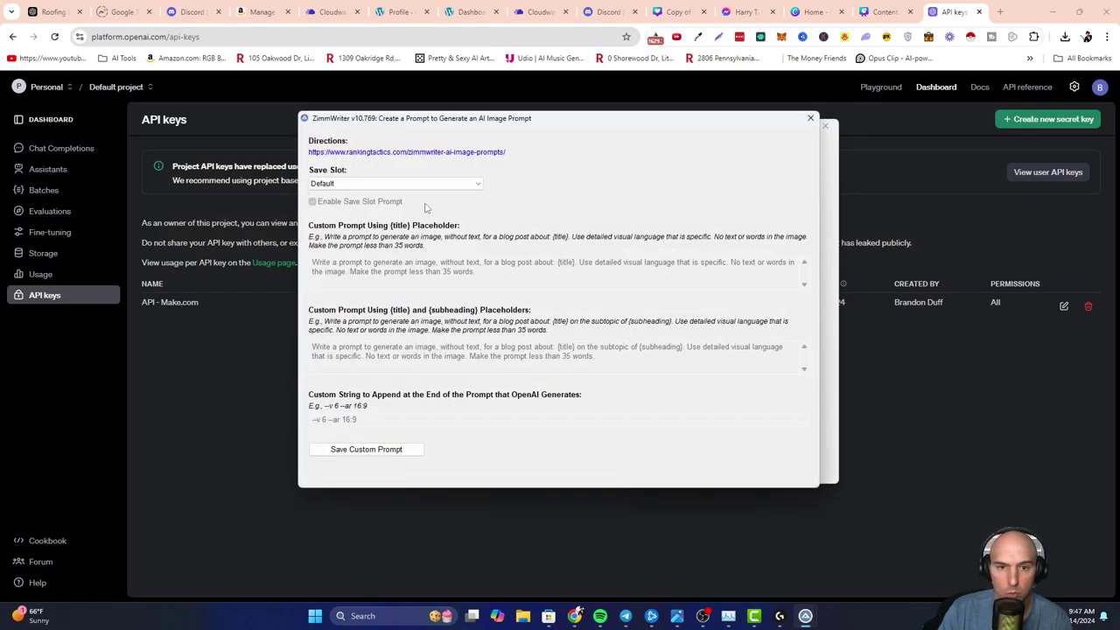
{"action": "left_click", "coordinate": [811, 119]}
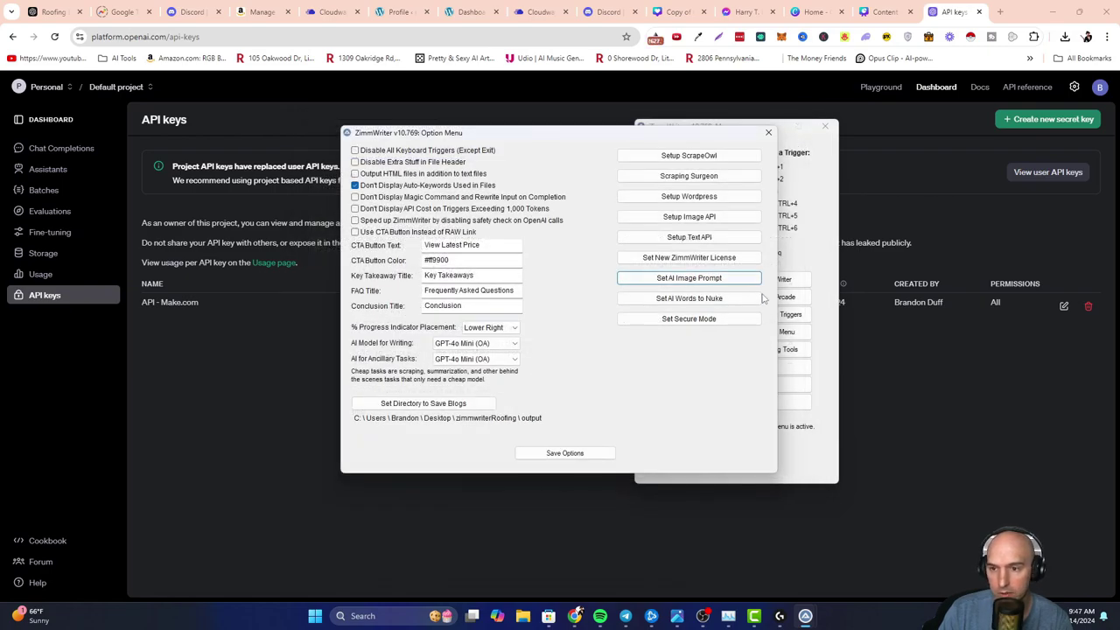
{"action": "left_click", "coordinate": [701, 219]}
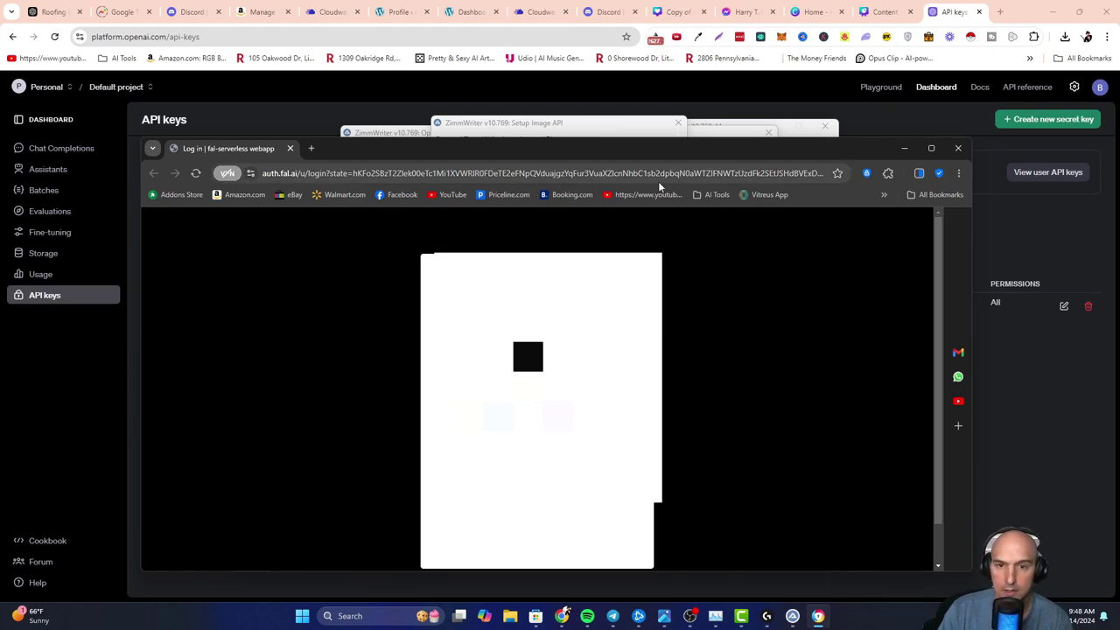
{"action": "left_click", "coordinate": [958, 149]}
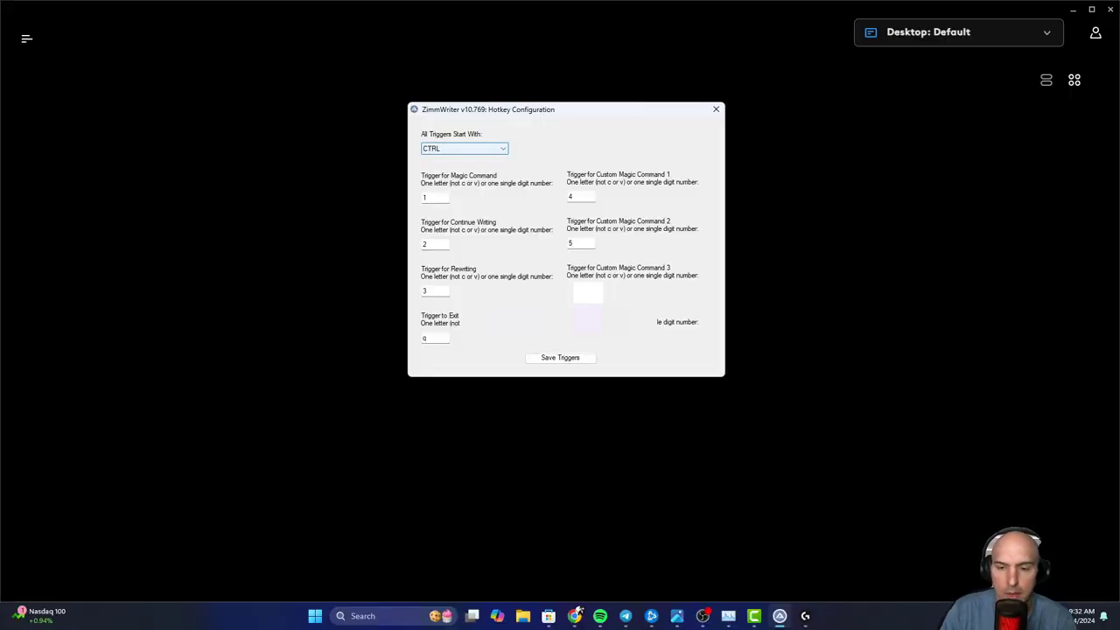
- Save the hotkey configuration with CTRL starting all triggers and dismiss the message that follows
{"action": "left_click", "coordinate": [539, 358]}
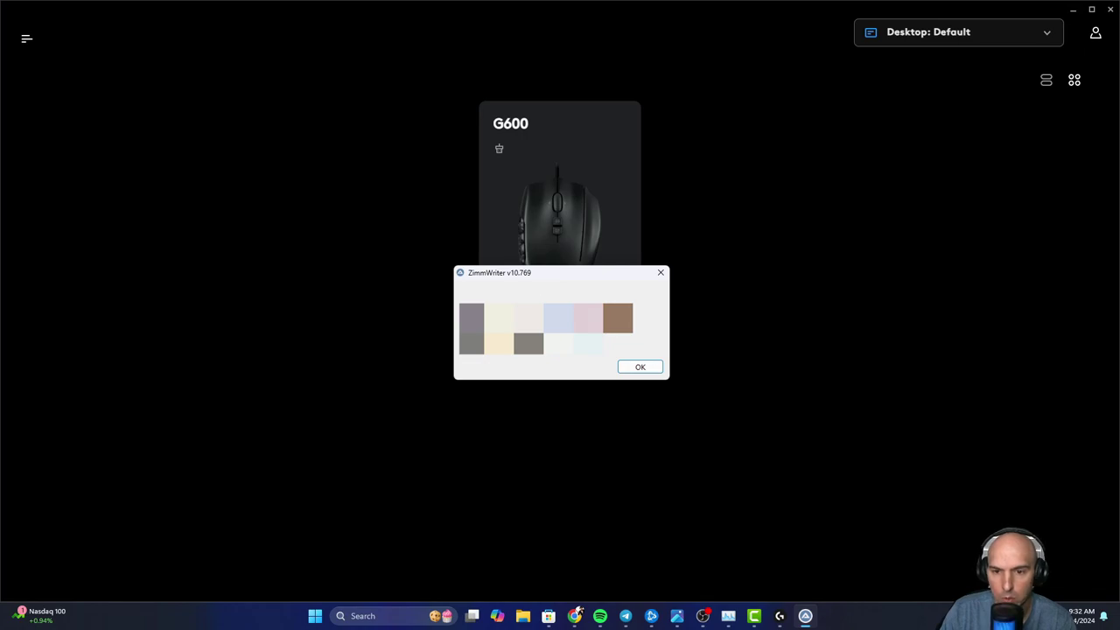
{"action": "left_click", "coordinate": [640, 367]}
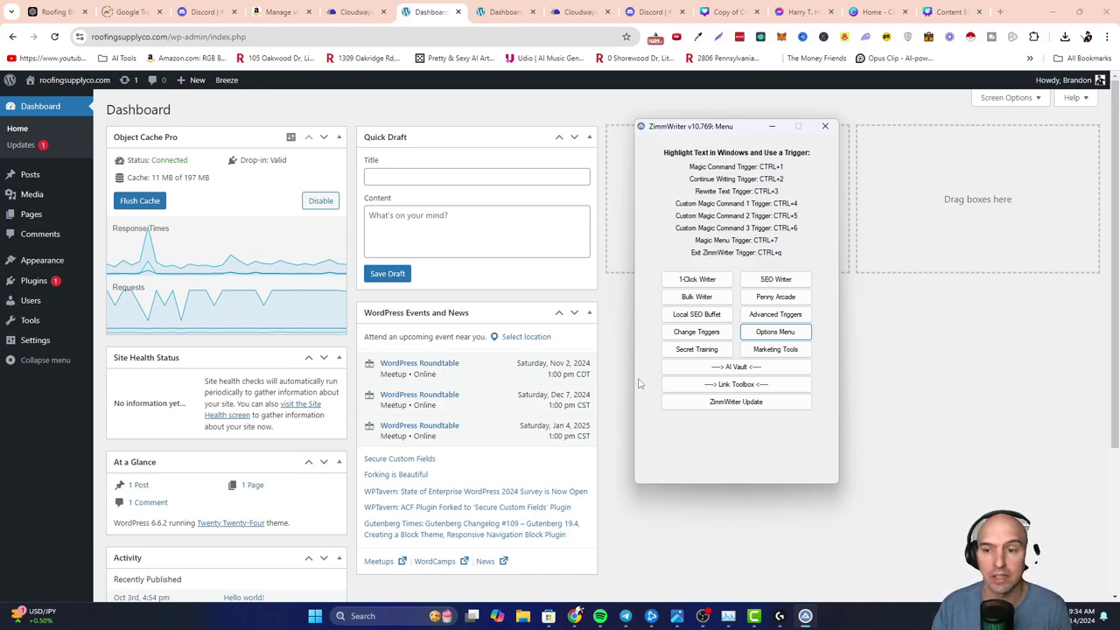
- Open the WordPress setup from ZimmWriter's options and enter roofingsupplyco.com as the WordPress site URL
{"action": "left_click", "coordinate": [762, 335]}
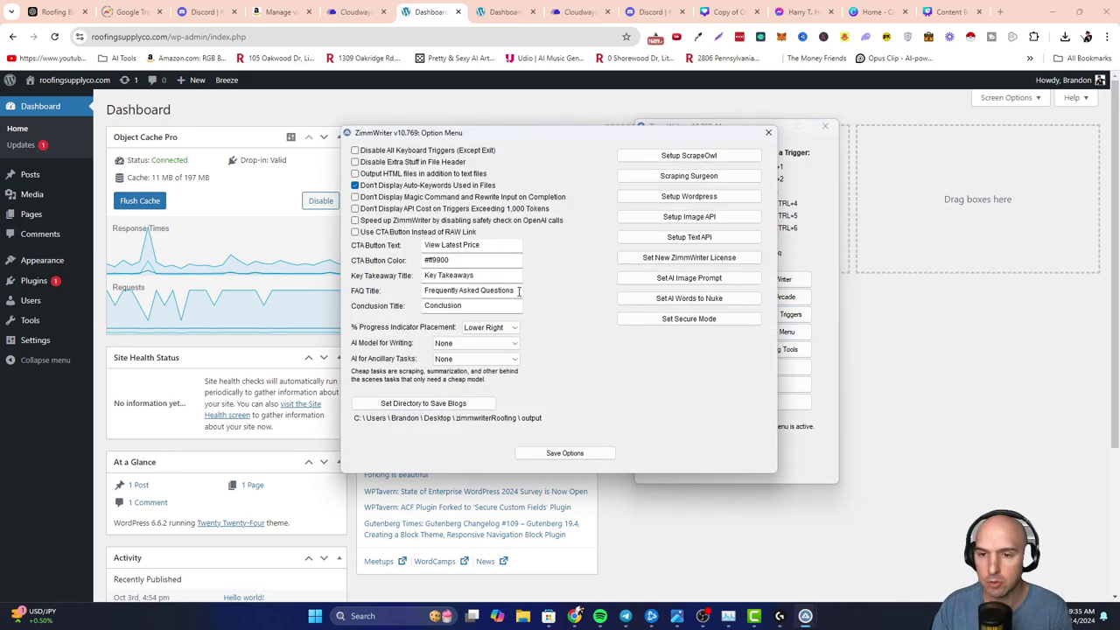
{"action": "left_click", "coordinate": [690, 196]}
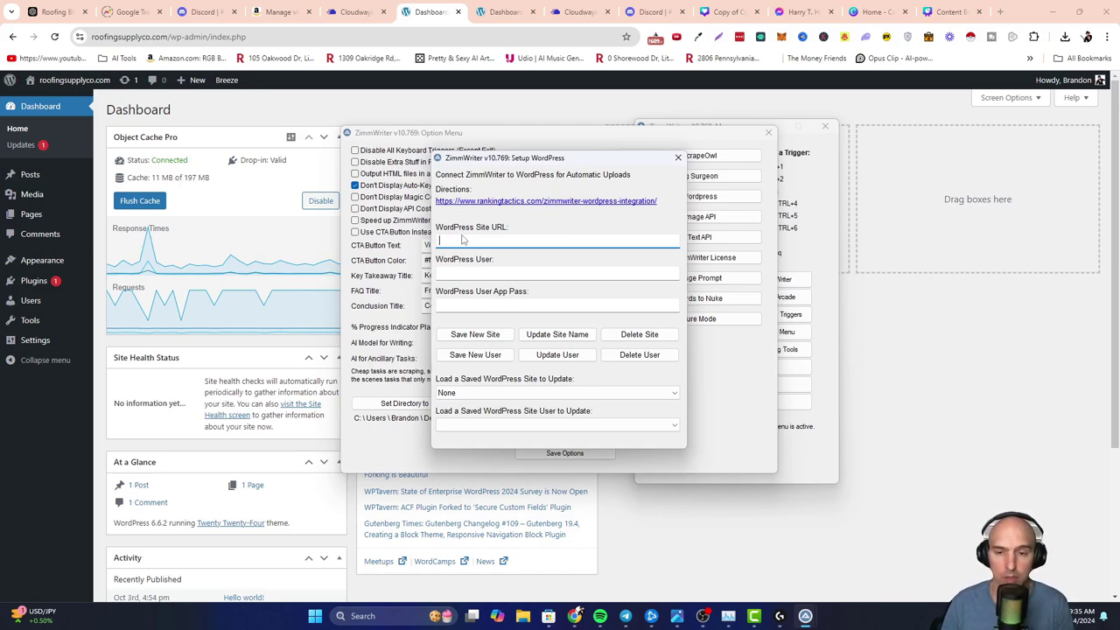
{"action": "key", "text": "ctrl+v"}
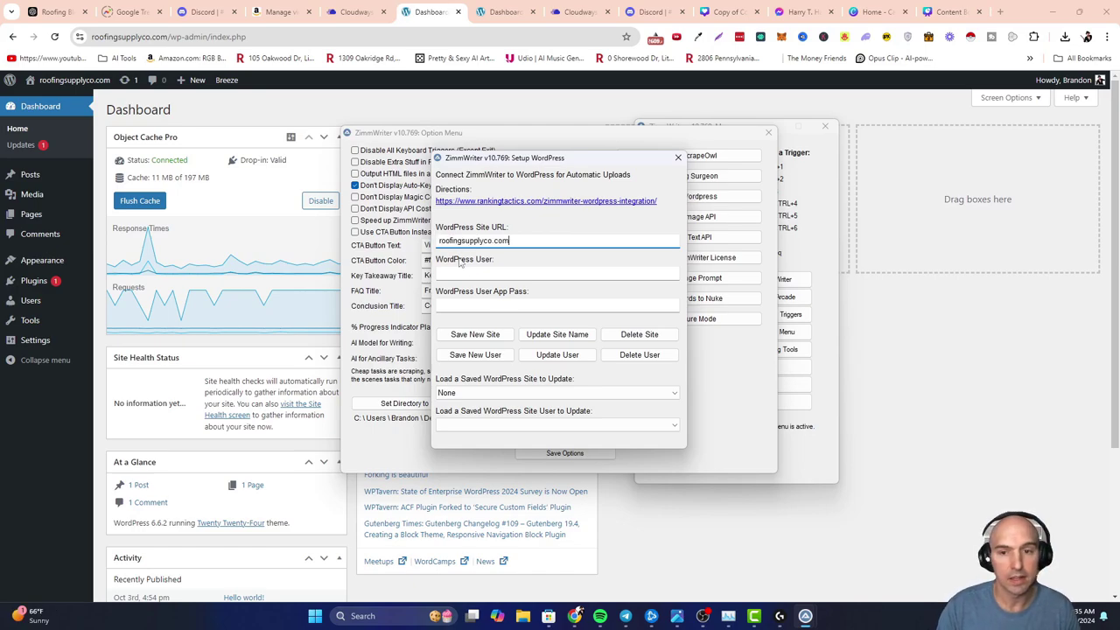
- Open the administrator's profile from the WordPress users list and copy the account's username
{"action": "left_click", "coordinate": [481, 274]}
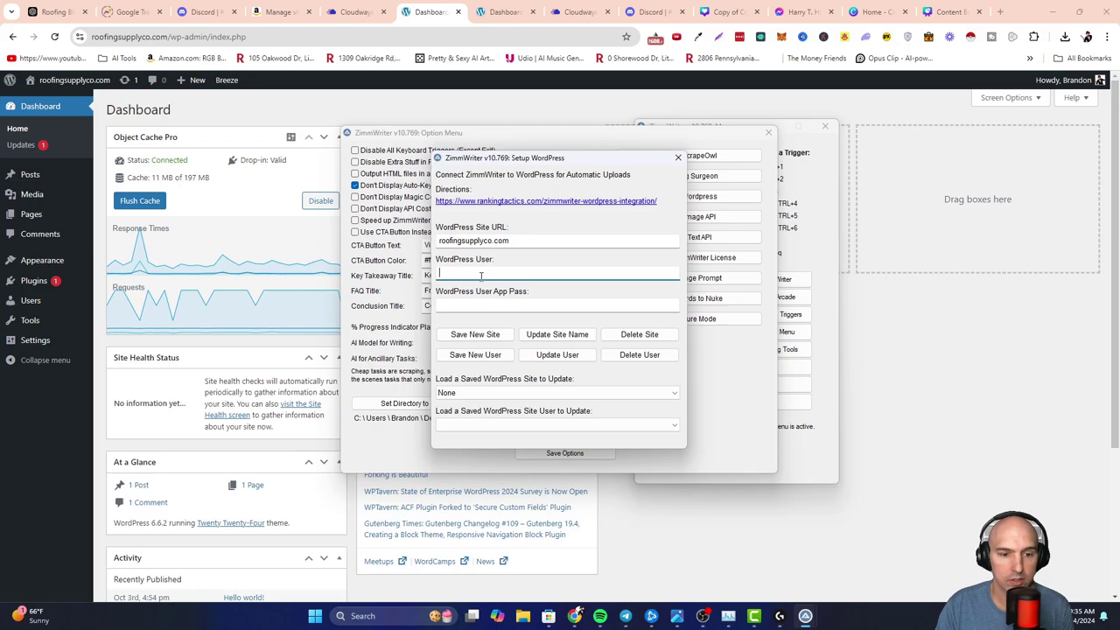
{"action": "left_click", "coordinate": [30, 303]}
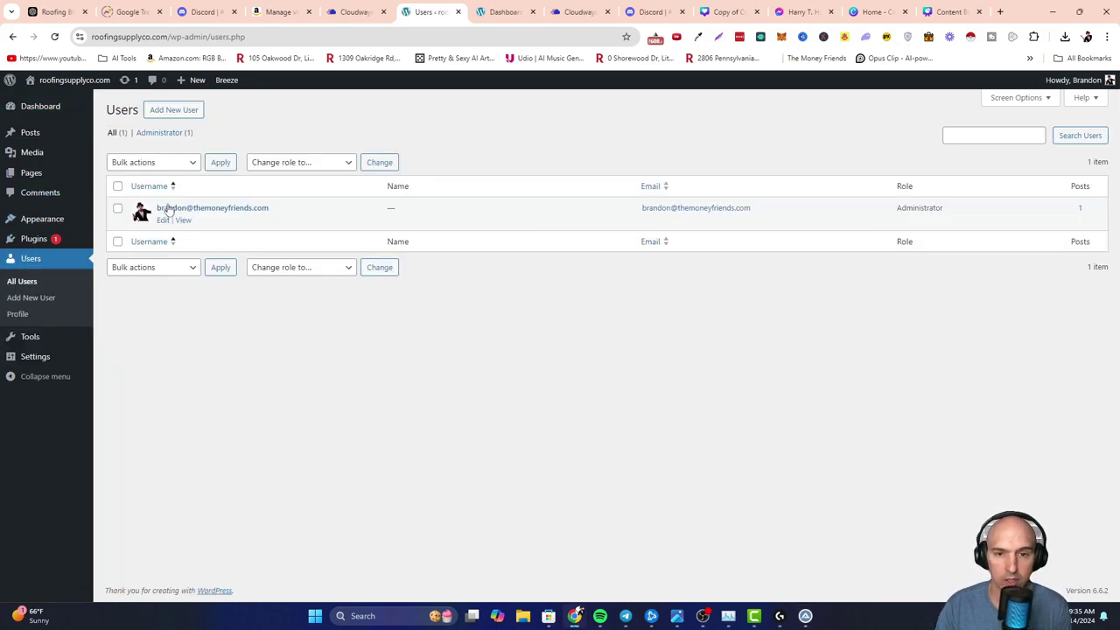
{"action": "left_click", "coordinate": [195, 212]}
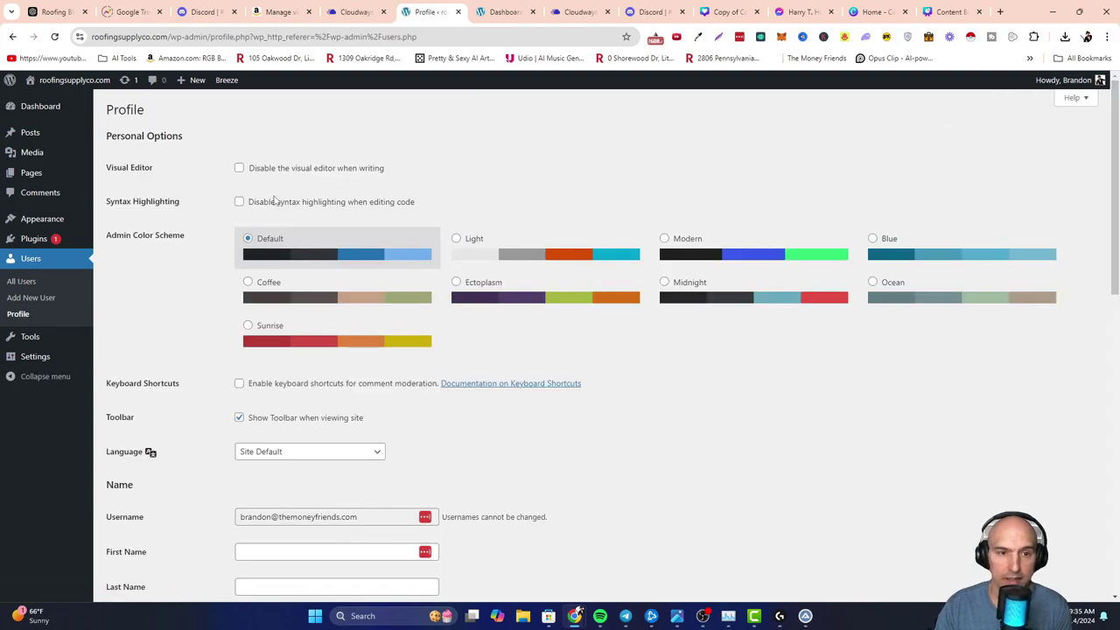
{"action": "scroll", "coordinate": [274, 200], "scroll_direction": "down", "scroll_amount": 3}
{"action": "triple_click", "coordinate": [297, 225]}
{"action": "double_click", "coordinate": [295, 225]}
{"action": "right_click", "coordinate": [296, 225]}
{"action": "left_click", "coordinate": [295, 225]}
{"action": "triple_click", "coordinate": [296, 225]}
{"action": "right_click", "coordinate": [294, 225]}
{"action": "left_click", "coordinate": [320, 236]}
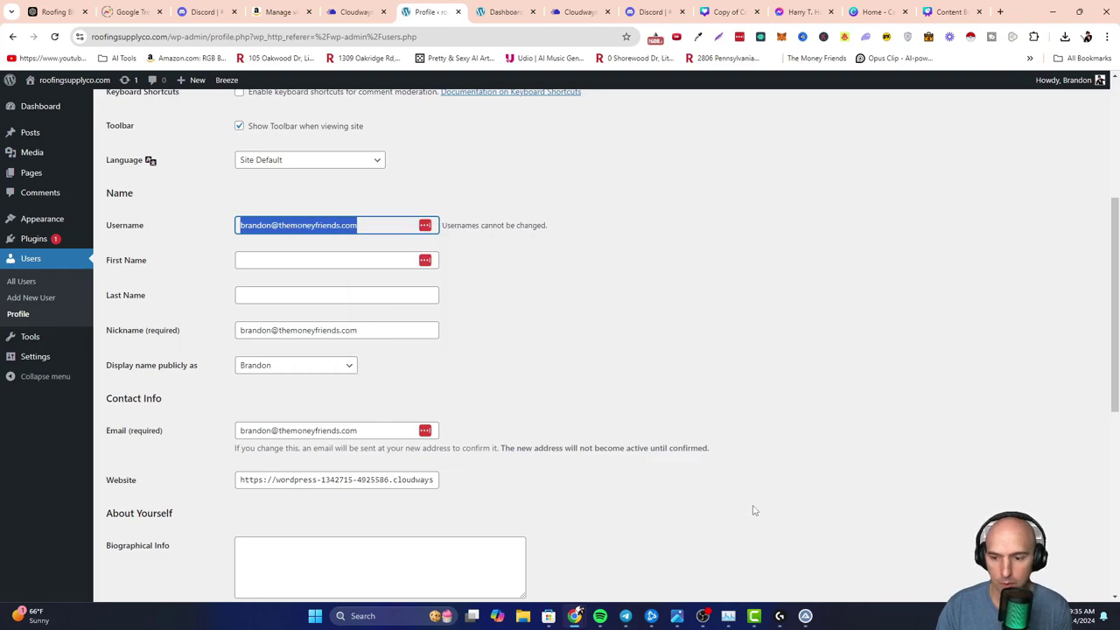
- Switch back to ZimmWriter's WordPress setup and paste the copied username as the WordPress user
{"action": "left_click", "coordinate": [806, 616]}
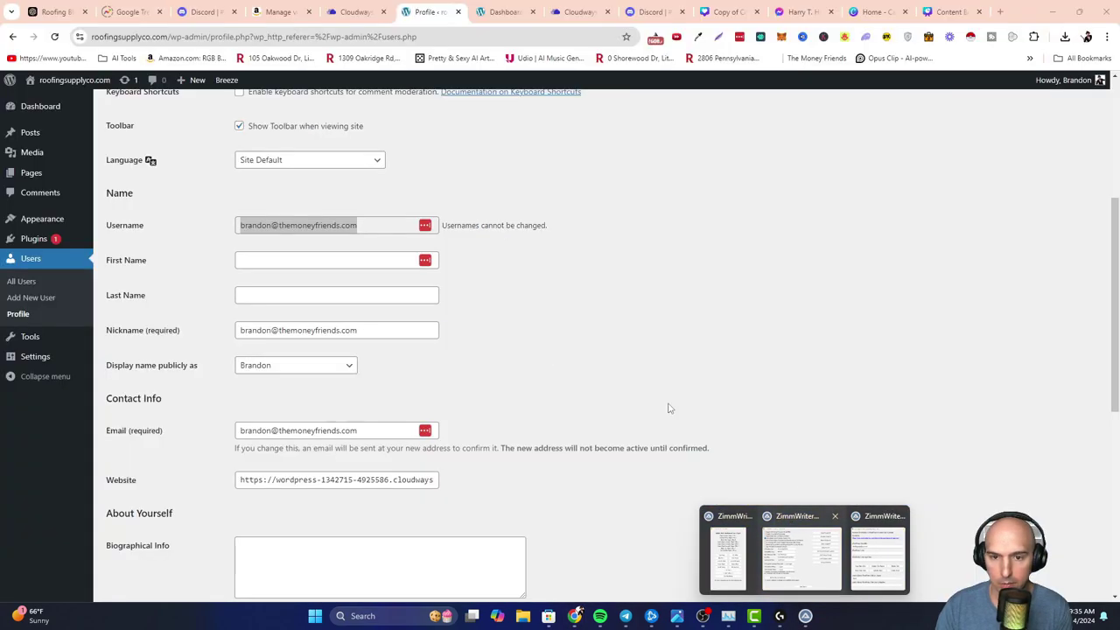
{"action": "left_click", "coordinate": [802, 551]}
{"action": "right_click", "coordinate": [505, 275]}
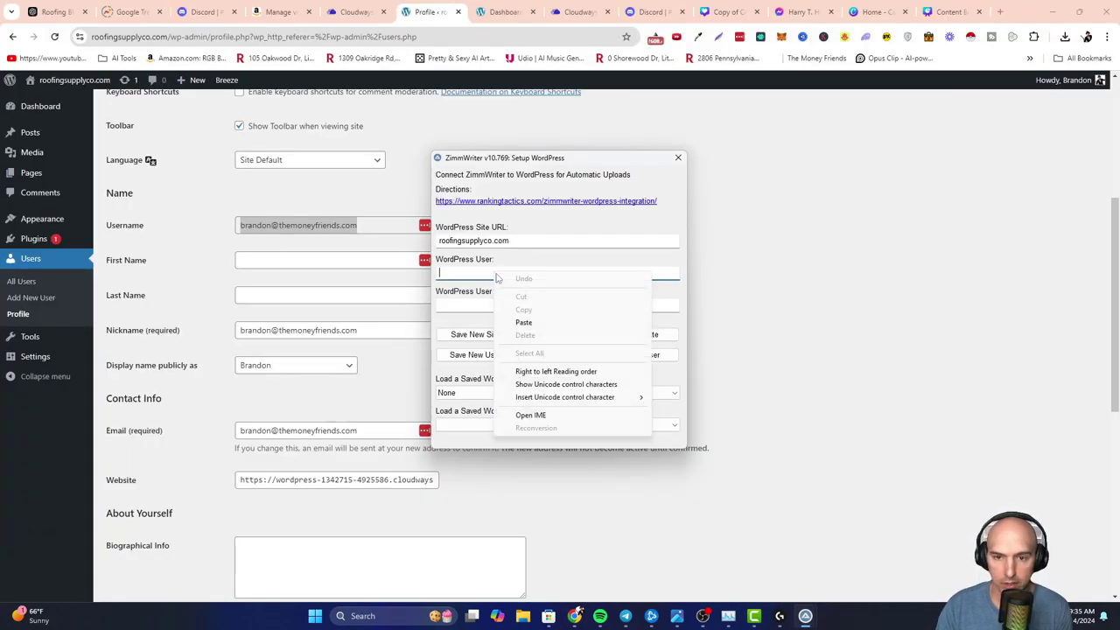
{"action": "left_click", "coordinate": [523, 322]}
- Create a WordPress application password named zimmwriter on the profile page and copy the generated password
{"action": "left_click", "coordinate": [489, 303]}
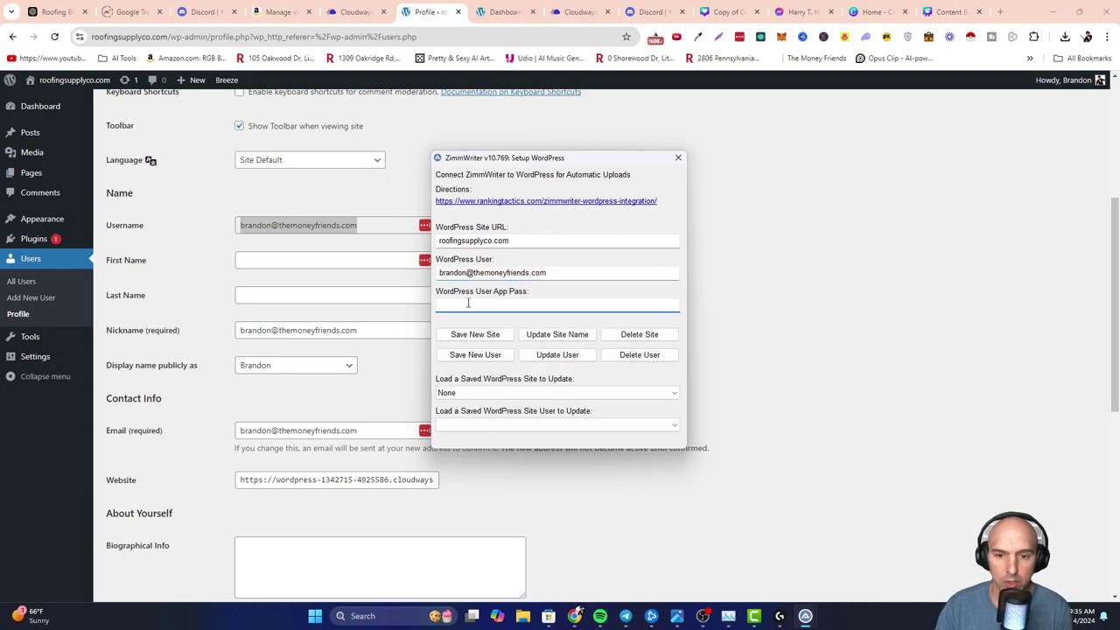
{"action": "left_click", "coordinate": [745, 277]}
{"action": "scroll", "coordinate": [368, 375], "scroll_direction": "down", "scroll_amount": 5}
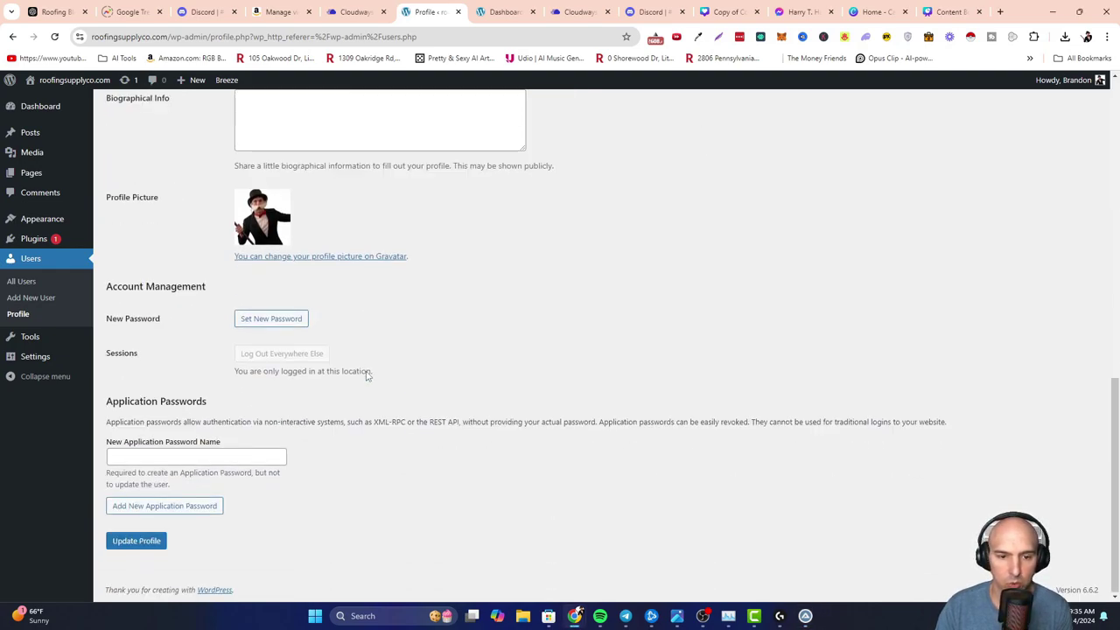
{"action": "left_click", "coordinate": [141, 458]}
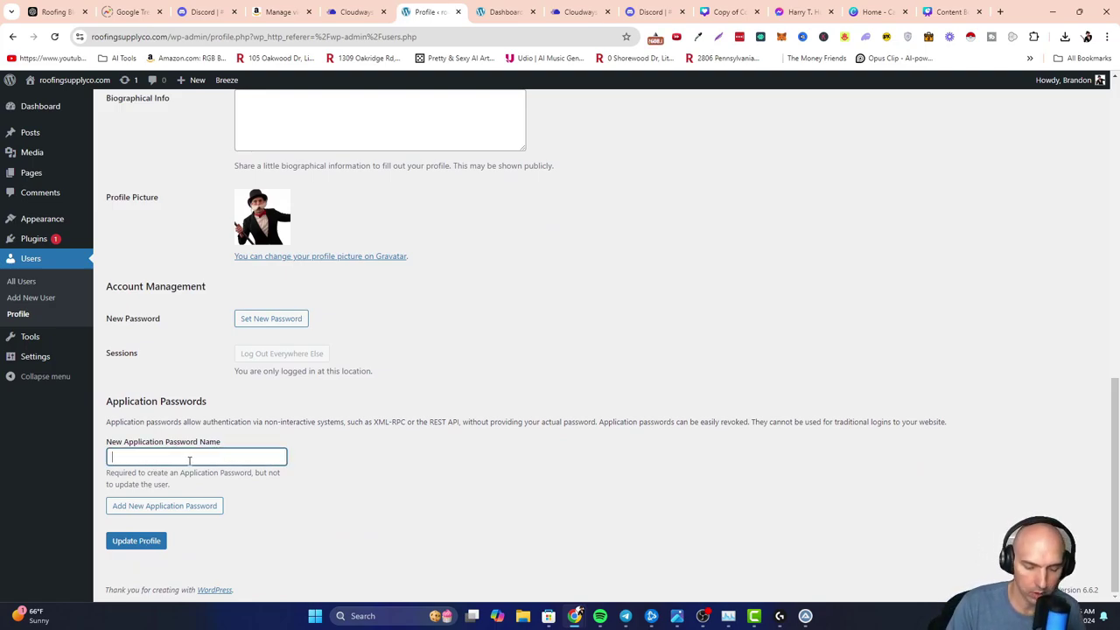
{"action": "type", "text": "zimmwriter"}
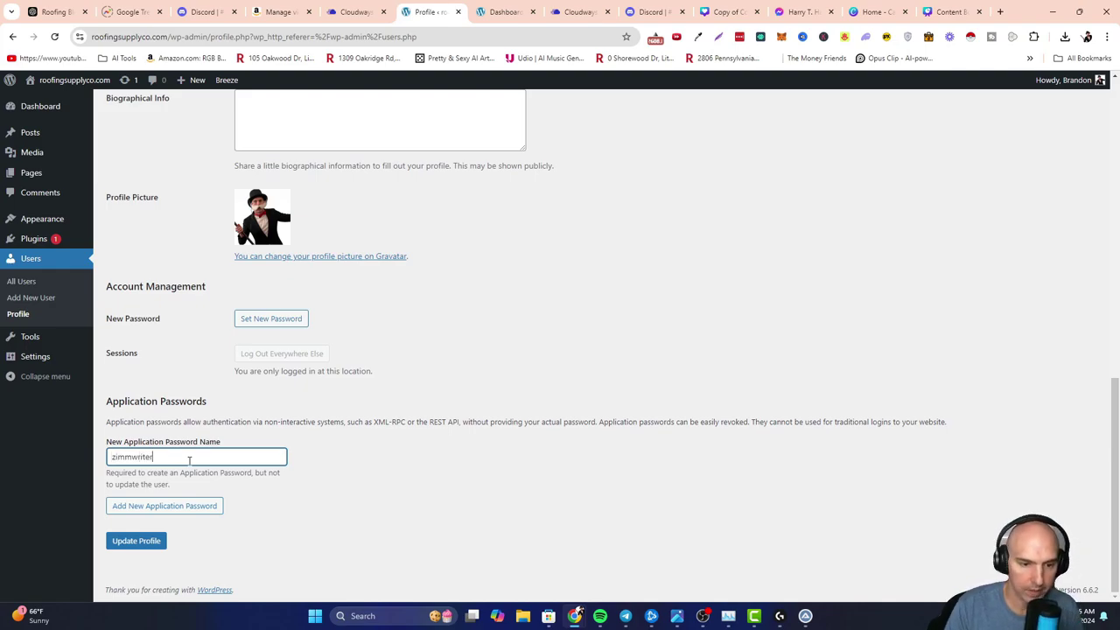
{"action": "left_click", "coordinate": [175, 501]}
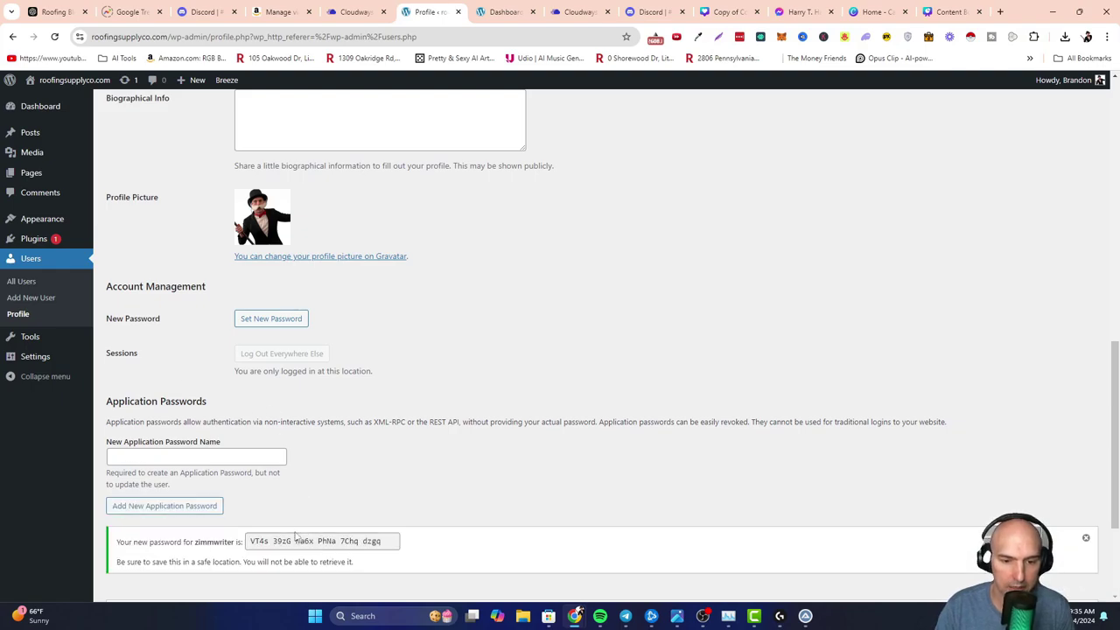
{"action": "triple_click", "coordinate": [273, 543]}
{"action": "right_click", "coordinate": [273, 542]}
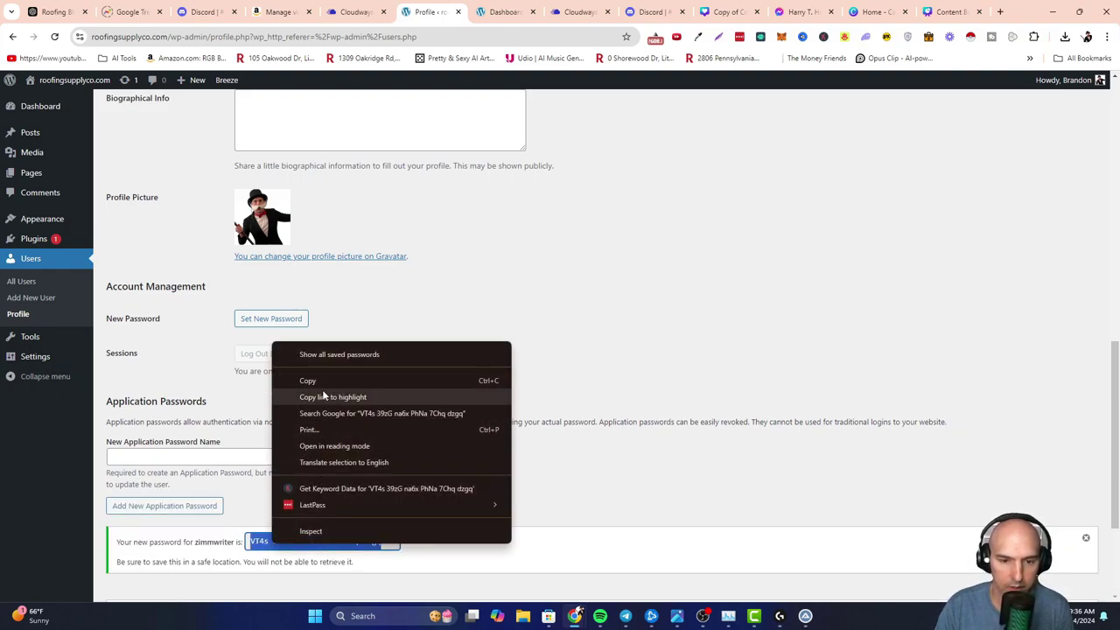
{"action": "left_click", "coordinate": [323, 382]}
- Return to ZimmWriter's WordPress setup and paste the application password into the WordPress User App Pass field
{"action": "left_click", "coordinate": [805, 616]}
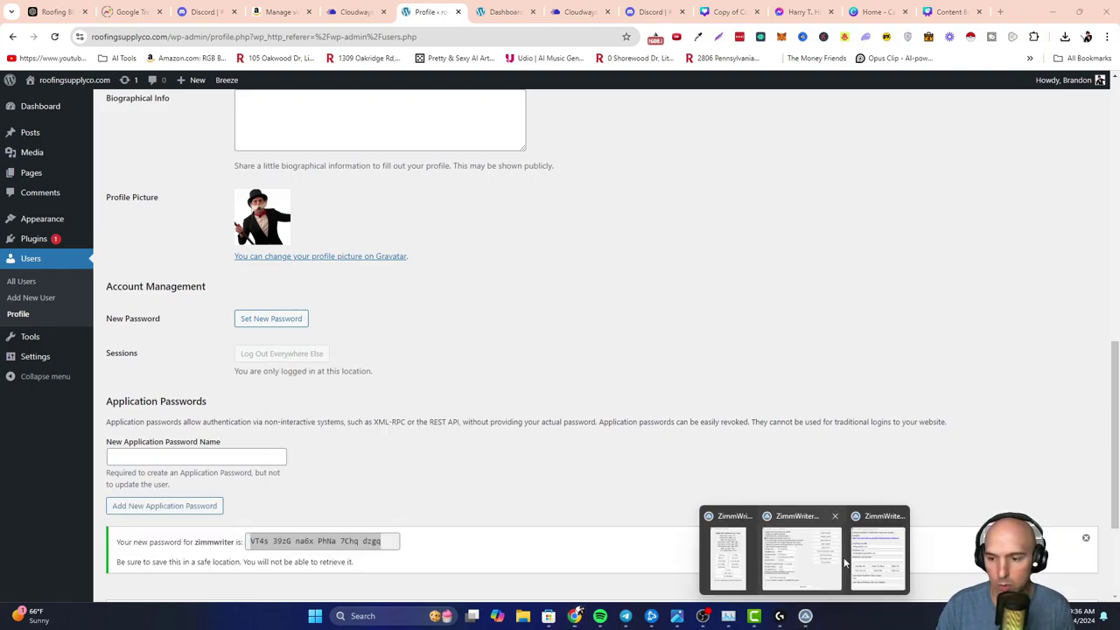
{"action": "left_click", "coordinate": [803, 551]}
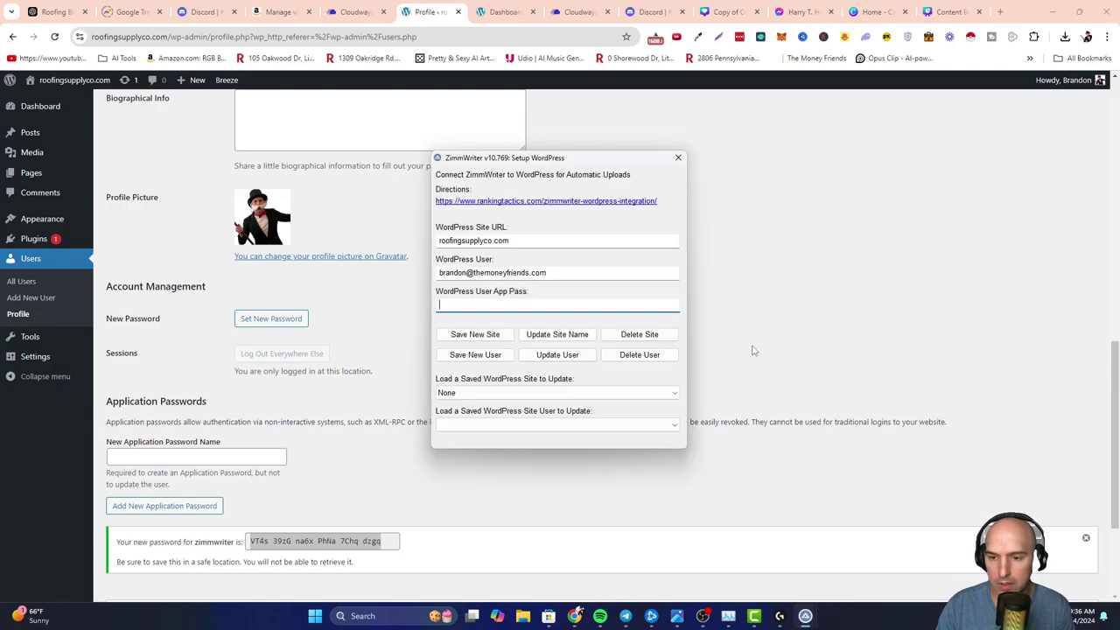
{"action": "right_click", "coordinate": [468, 303]}
{"action": "left_click", "coordinate": [490, 357]}
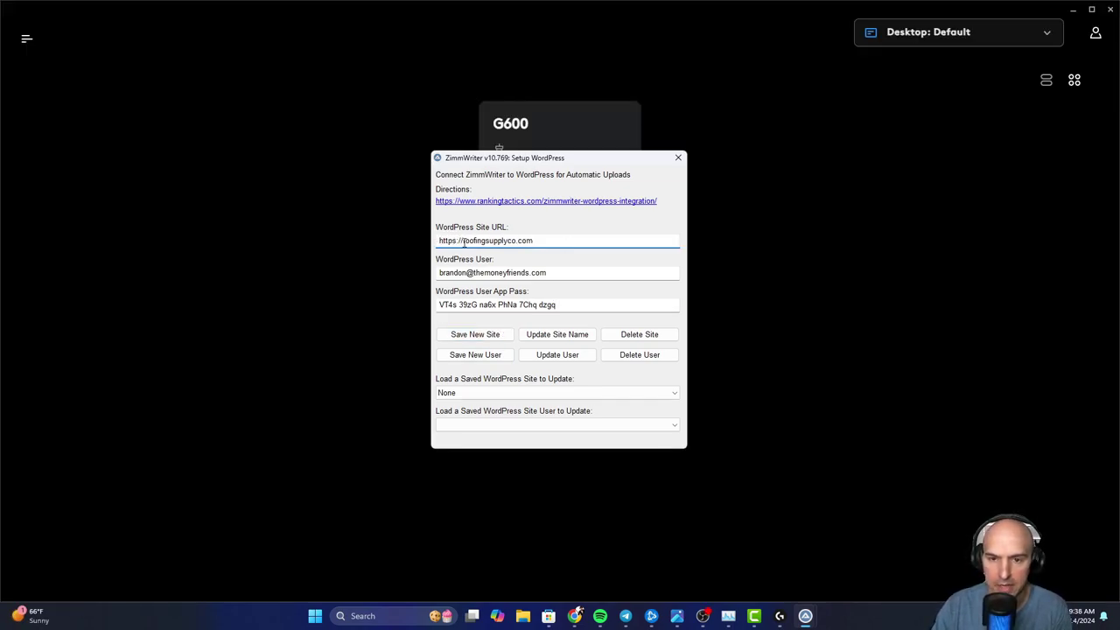
{"action": "left_click_drag", "start_coordinate": [540, 243], "coordinate": [438, 245]}
{"action": "left_click", "coordinate": [474, 335]}
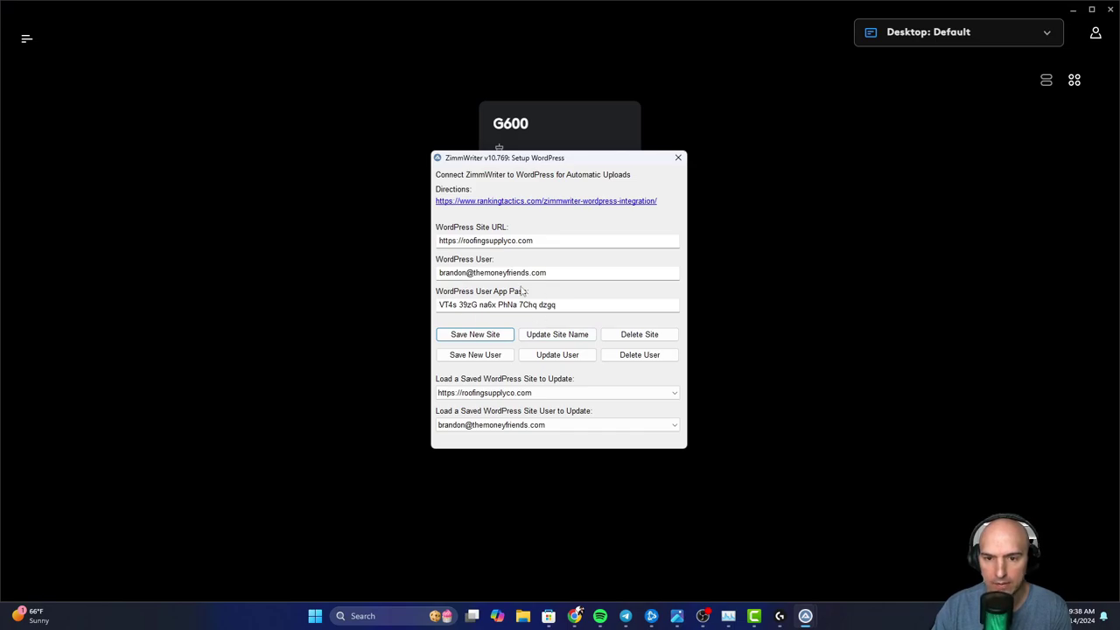
{"action": "left_click", "coordinate": [495, 392]}
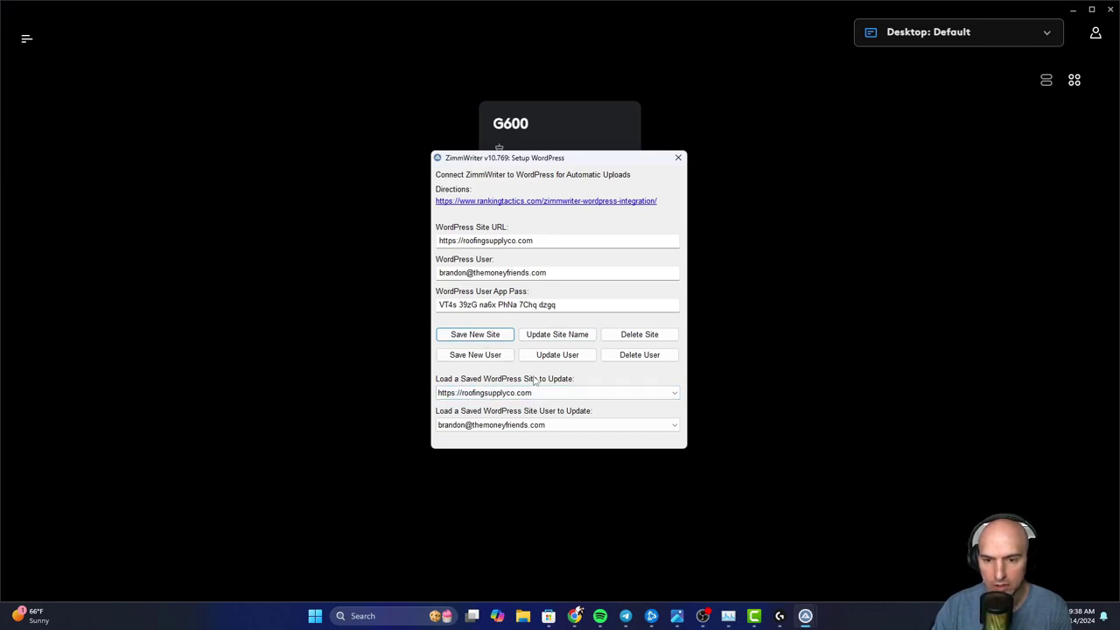
{"action": "left_click", "coordinate": [477, 405]}
{"action": "left_click", "coordinate": [469, 426]}
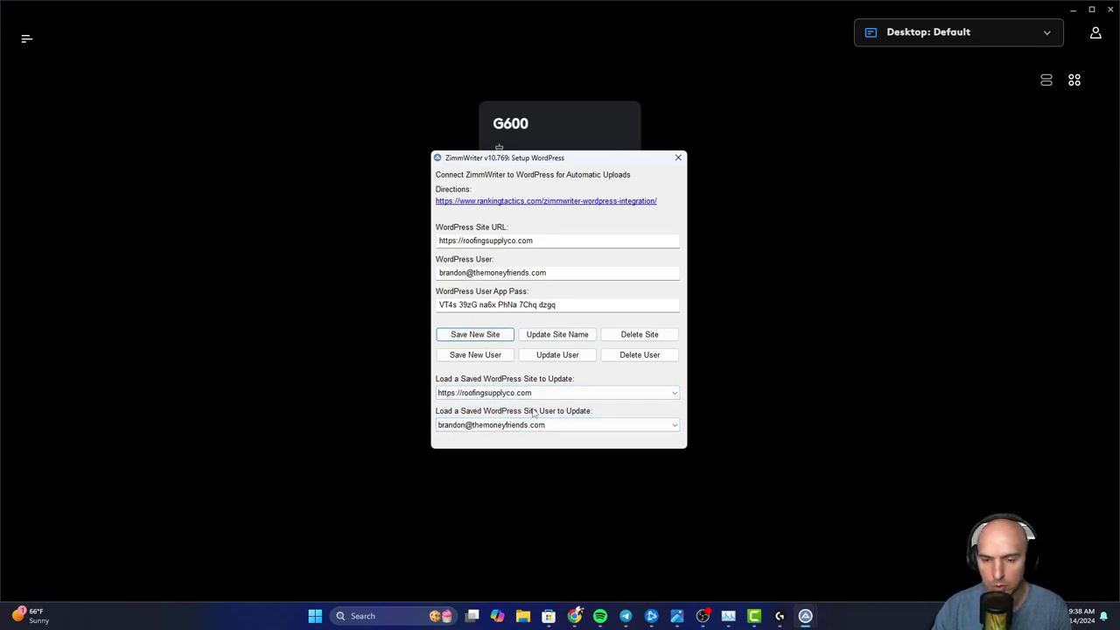
- Close the WordPress setup, bring up ZimmWriter's option menu and save the options
{"action": "left_click", "coordinate": [678, 158]}
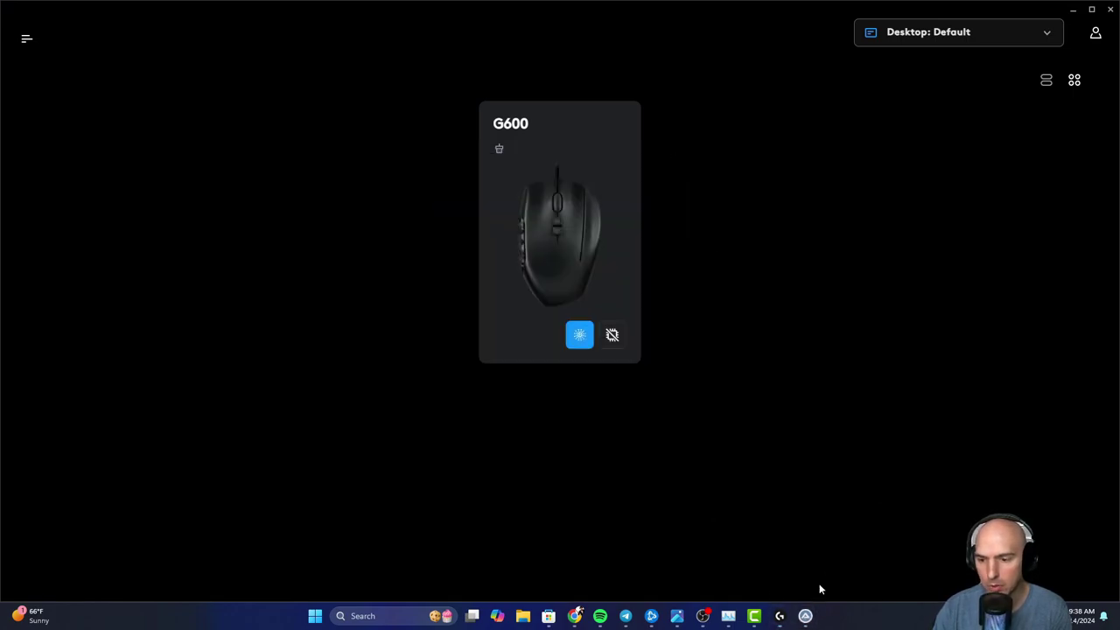
{"action": "left_click", "coordinate": [813, 550]}
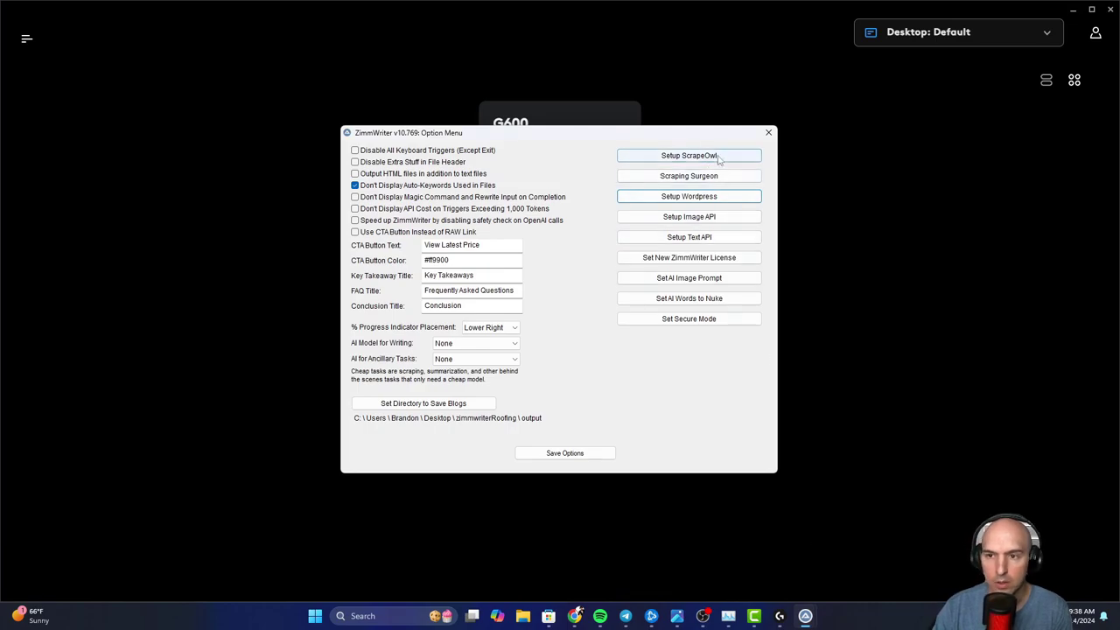
{"action": "left_click", "coordinate": [578, 453]}
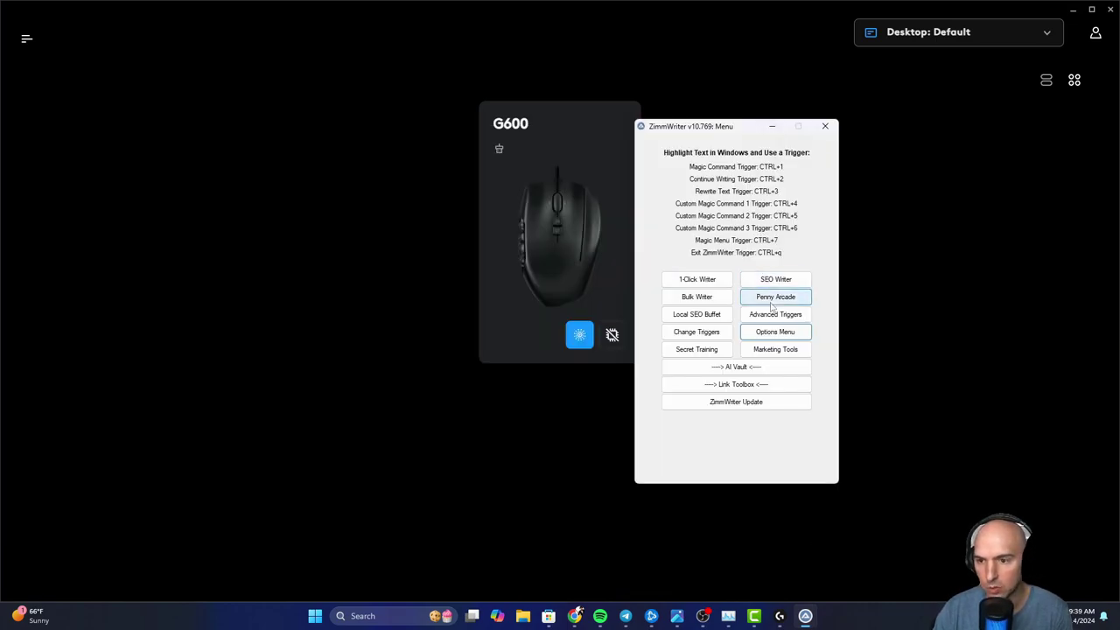
{"action": "left_click", "coordinate": [780, 296]}
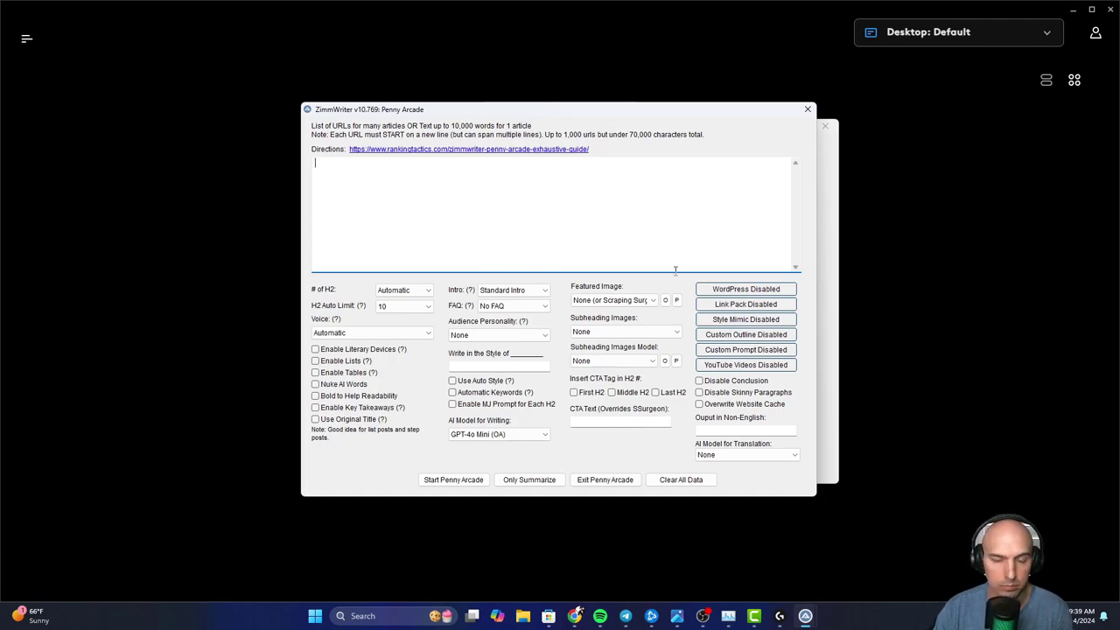
{"action": "left_click", "coordinate": [723, 294]}
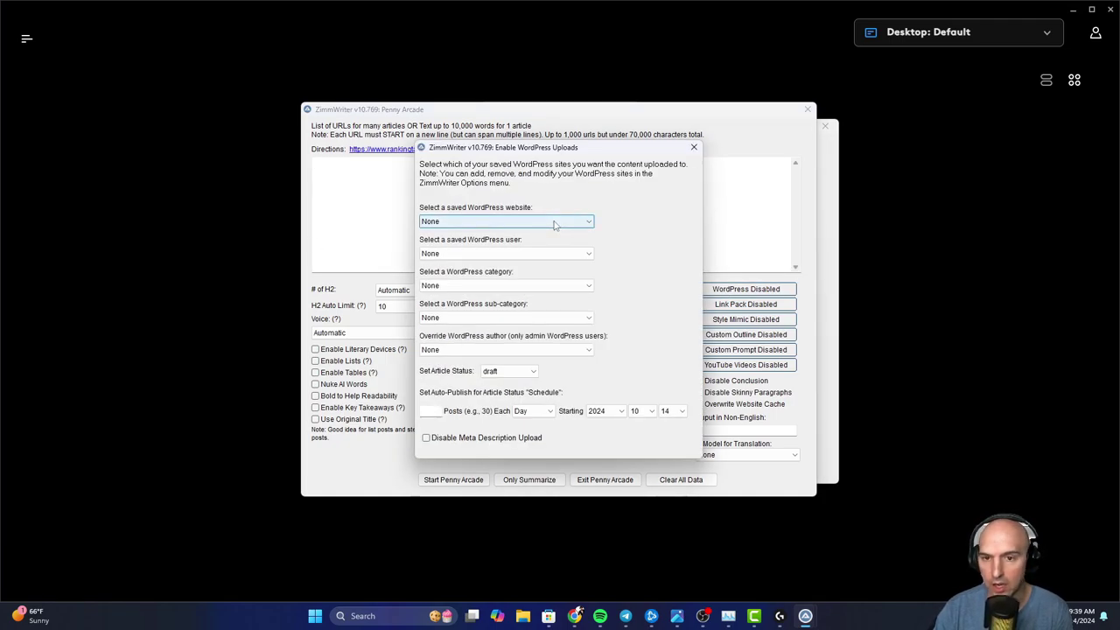
{"action": "left_click", "coordinate": [490, 221]}
{"action": "left_click", "coordinate": [488, 243]}
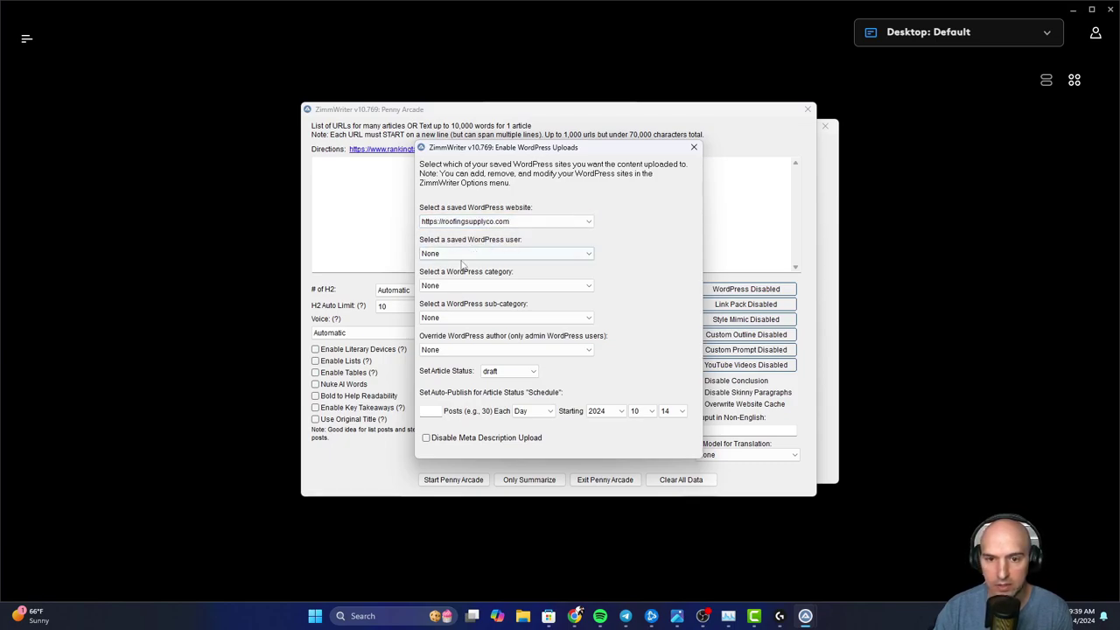
{"action": "left_click", "coordinate": [473, 254]}
{"action": "left_click", "coordinate": [461, 275]}
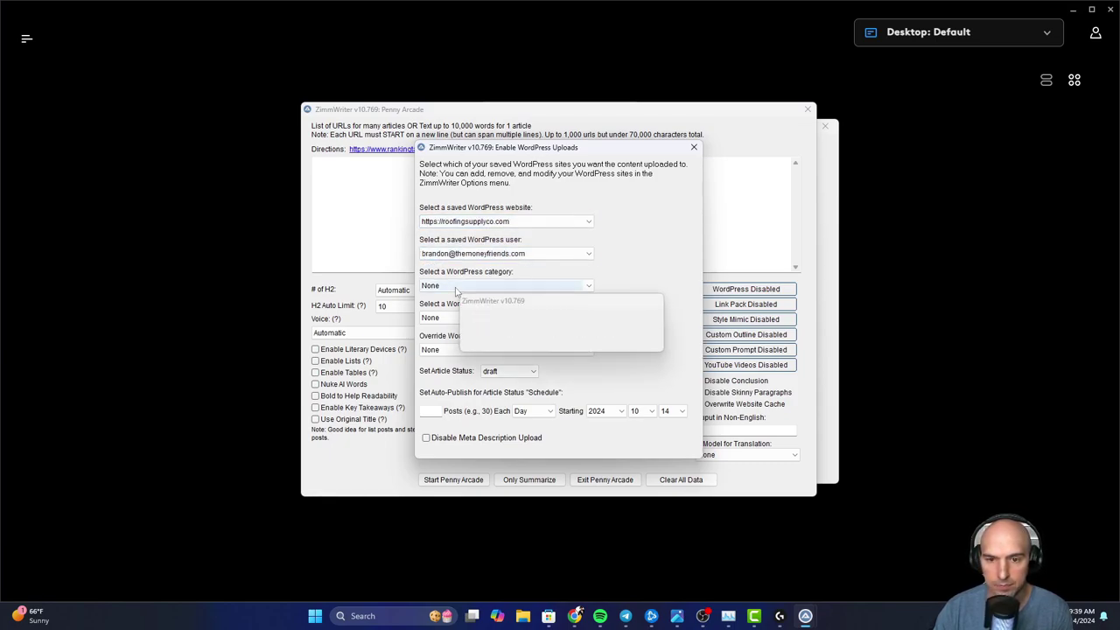
- Set the WordPress category for the uploads to Uncategorized and choose its sub category
{"action": "left_click", "coordinate": [455, 287]}
{"action": "left_click", "coordinate": [451, 307]}
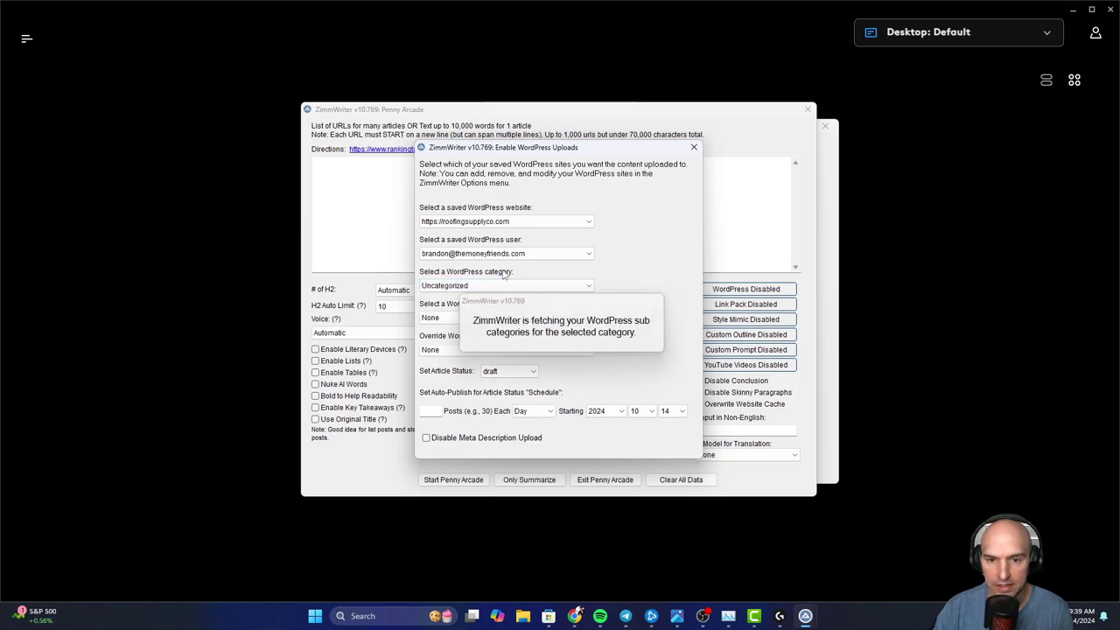
{"action": "left_click", "coordinate": [446, 318]}
{"action": "left_click", "coordinate": [448, 329]}
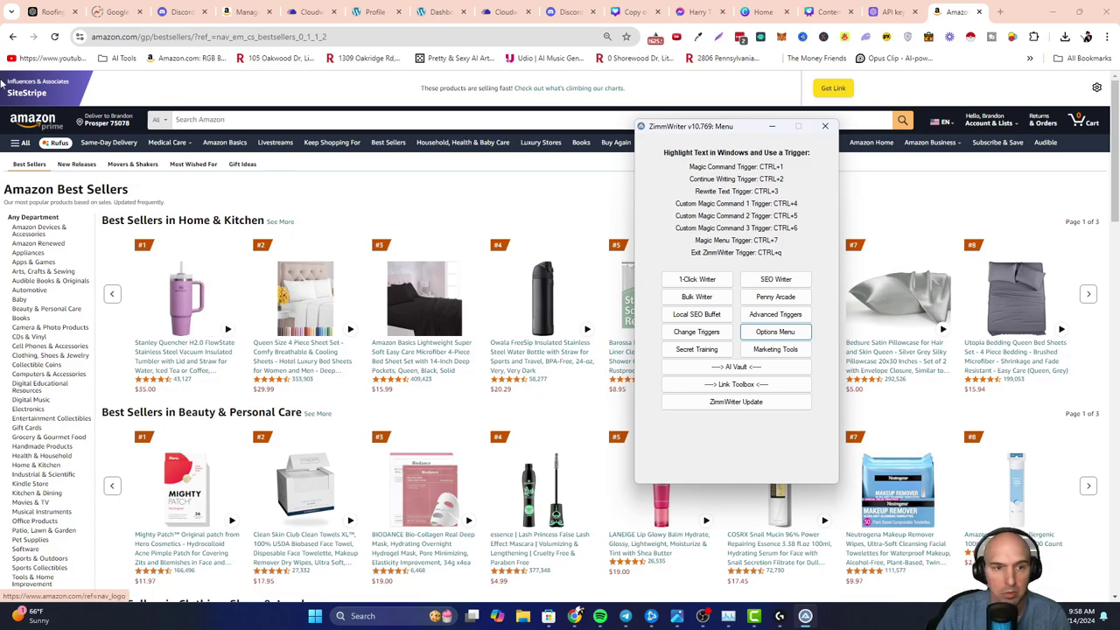
- Go back to Amazon's outdoor string lights page and open the [Timer] 2 Pack Halloween Lights product
{"action": "left_click", "coordinate": [12, 37]}
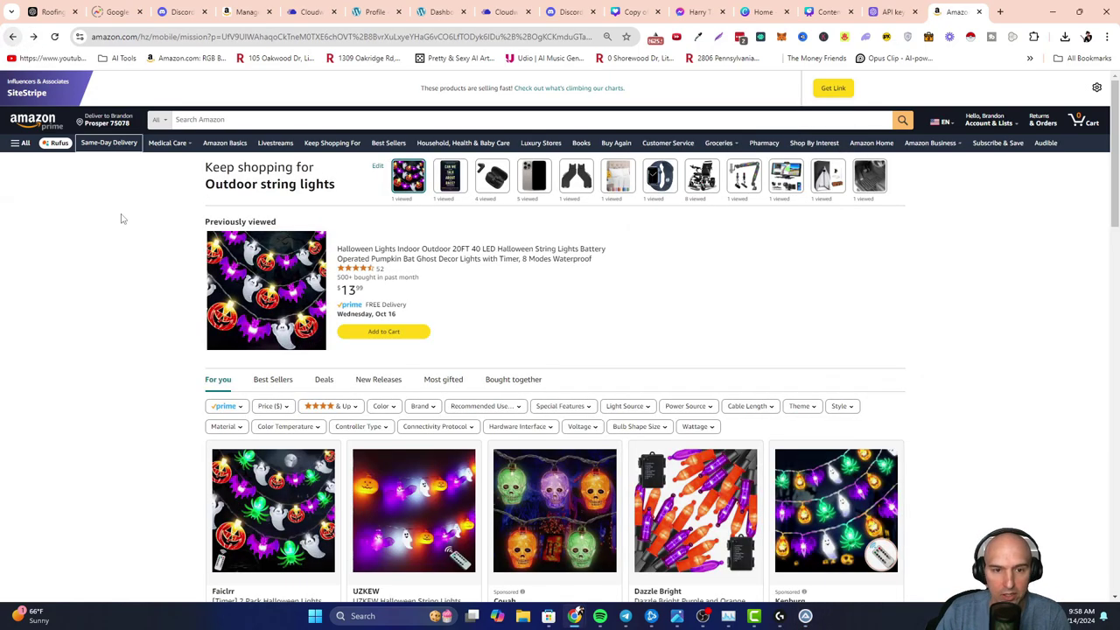
{"action": "left_click", "coordinate": [340, 221]}
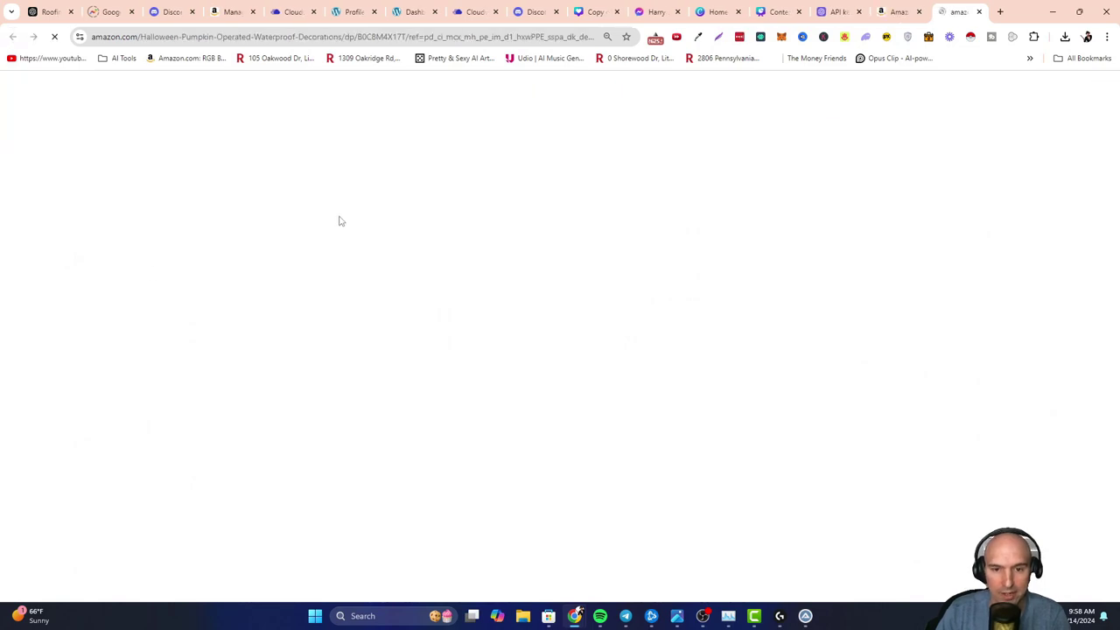
- Switch to ZimmWriter, open the ScrapeOwl setup from its options, and view then close the page for buying an API key
{"action": "left_click", "coordinate": [805, 615]}
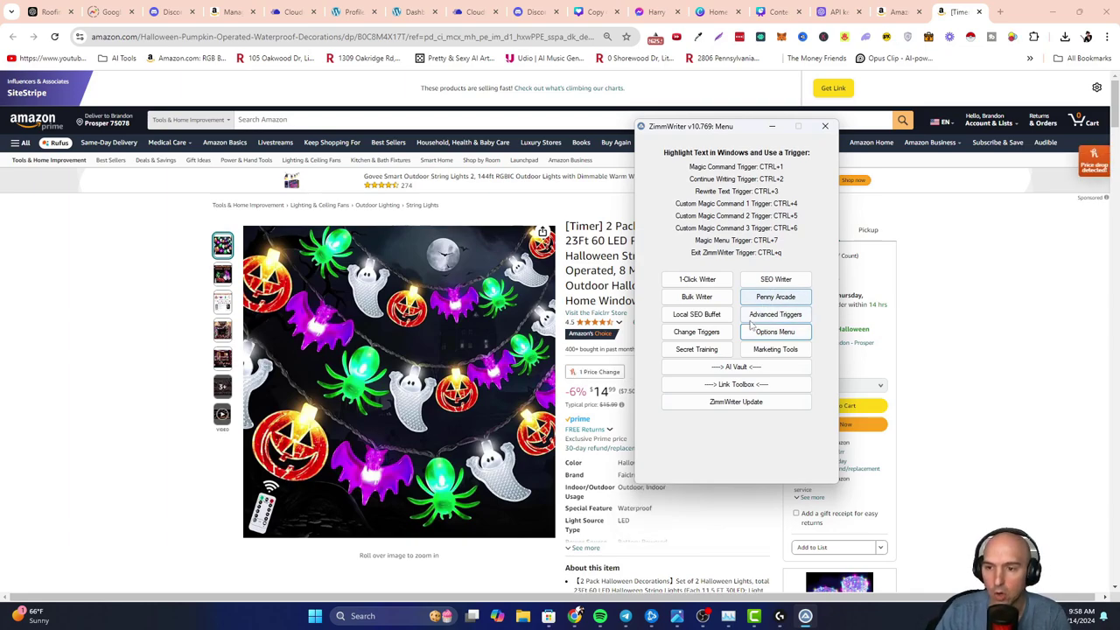
{"action": "left_click", "coordinate": [757, 331]}
{"action": "left_click", "coordinate": [689, 156]}
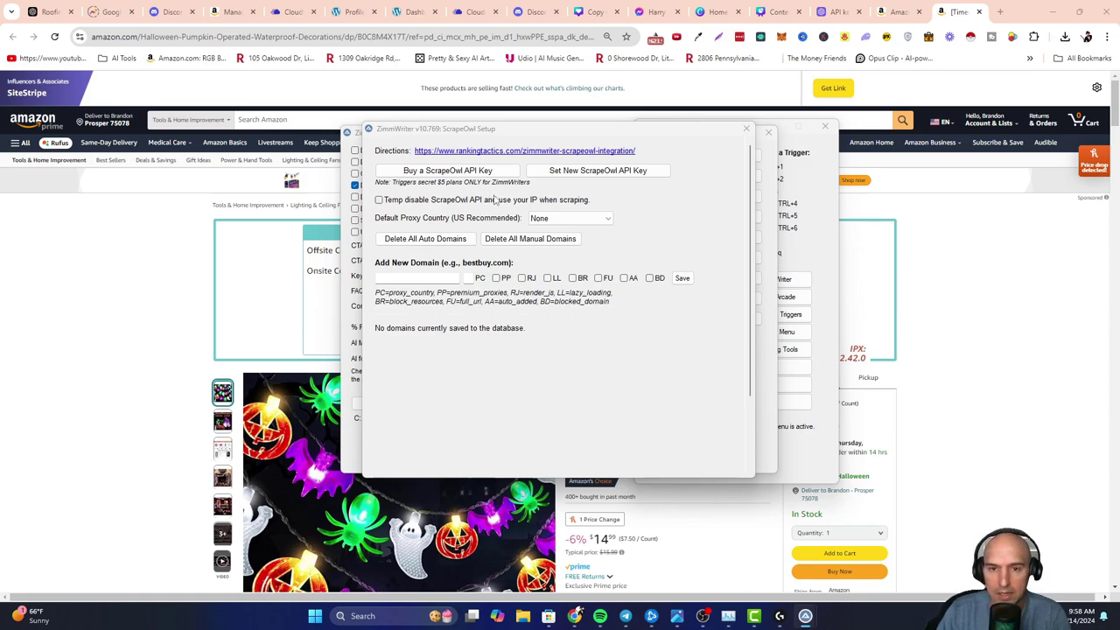
{"action": "left_click", "coordinate": [442, 173]}
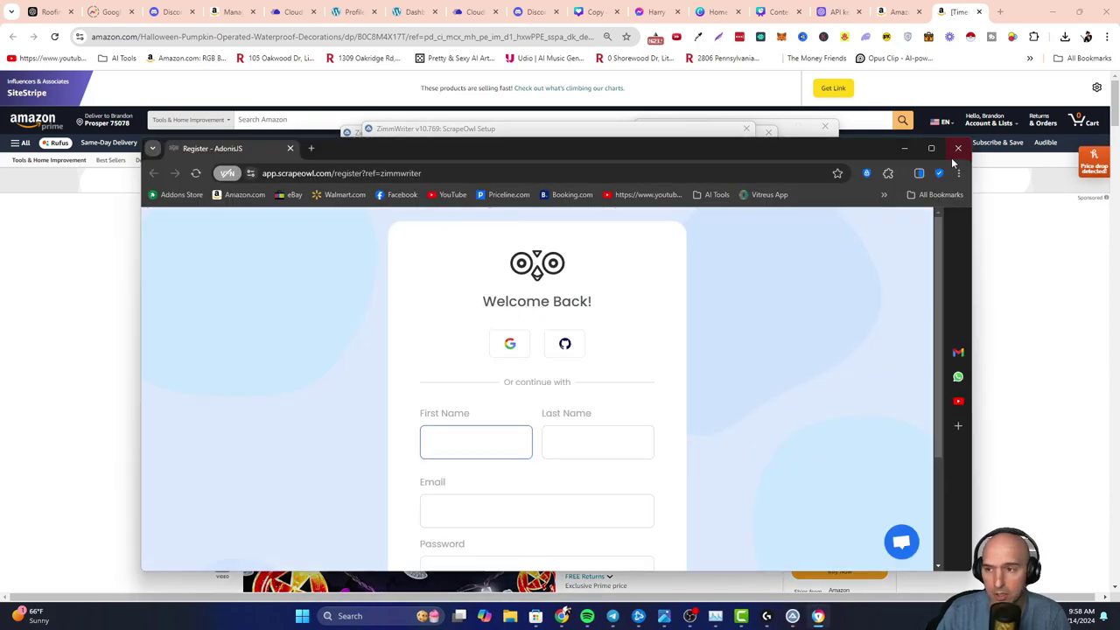
{"action": "left_click", "coordinate": [955, 155]}
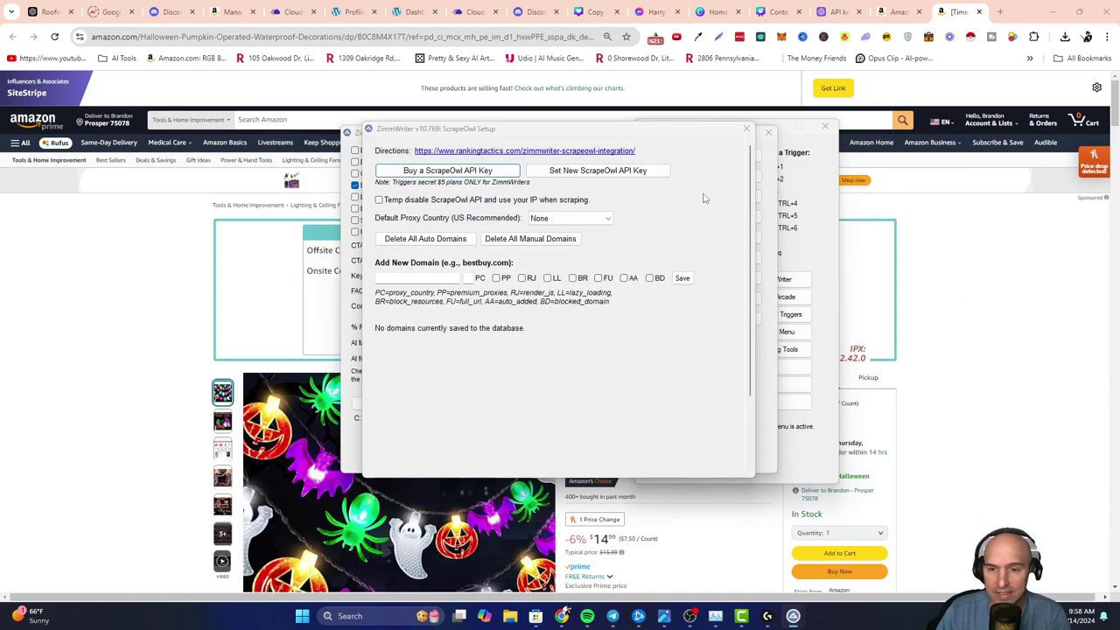
- Start setting a new ScrapeOwl API key, copy the key from the ScrapeOwl dashboard and return to ZimmWriter
{"action": "left_click", "coordinate": [572, 175]}
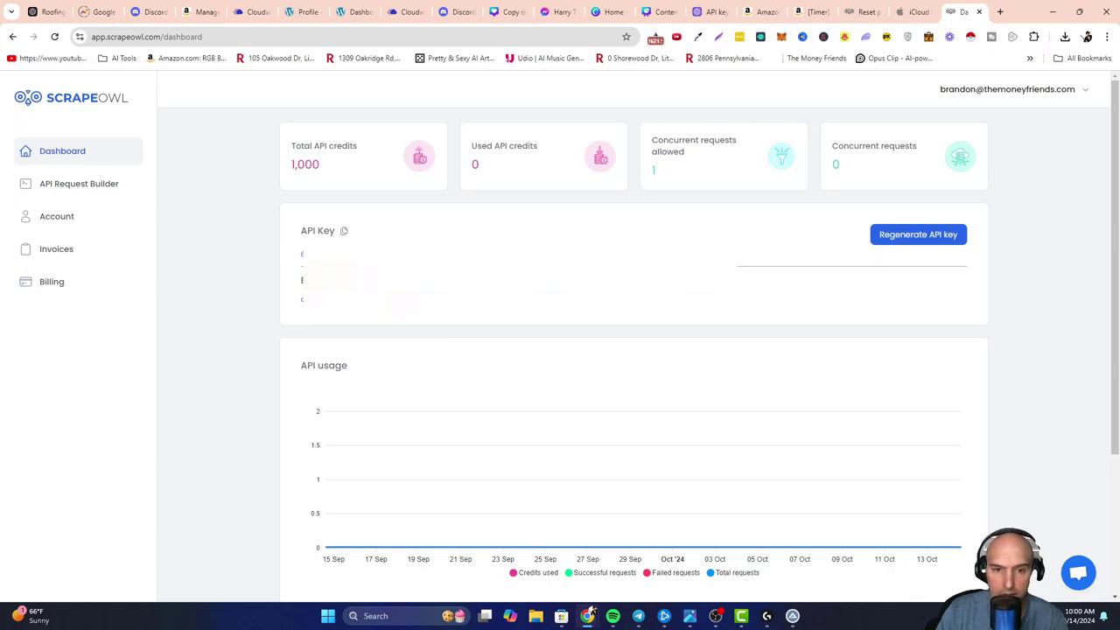
{"action": "double_click", "coordinate": [303, 261]}
{"action": "left_click", "coordinate": [303, 256]}
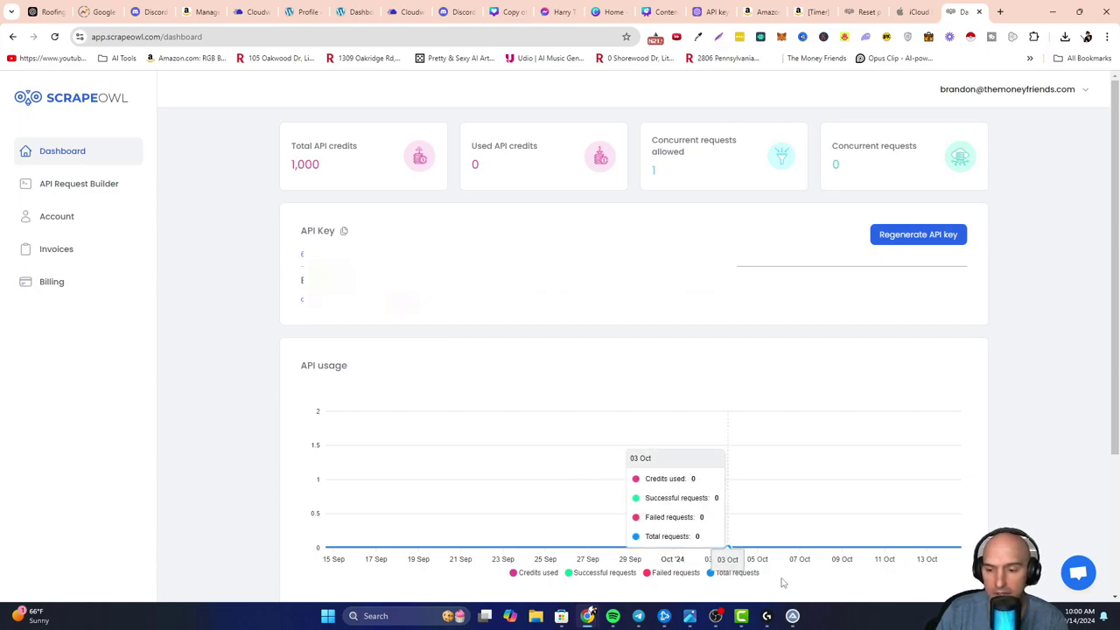
{"action": "mouse_move", "coordinate": [793, 615]}
{"action": "left_click", "coordinate": [879, 569]}
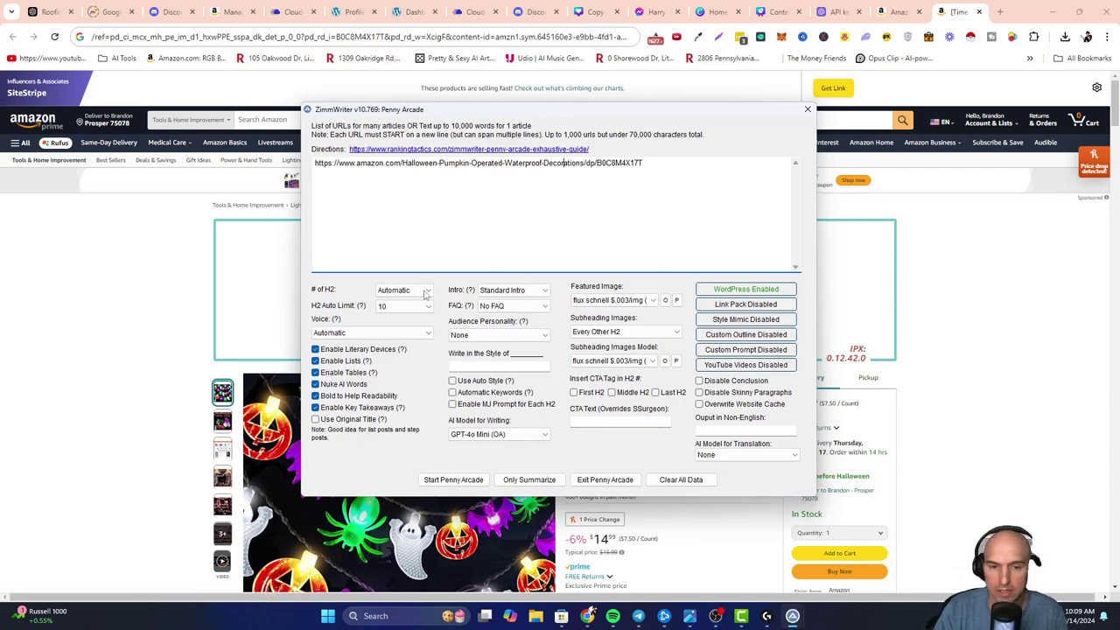
- Review the Amazon product URL in Penny Arcade and the available subheading image models, keeping flux schnell $.003/img
{"action": "left_click_drag", "start_coordinate": [338, 163], "coordinate": [755, 260]}
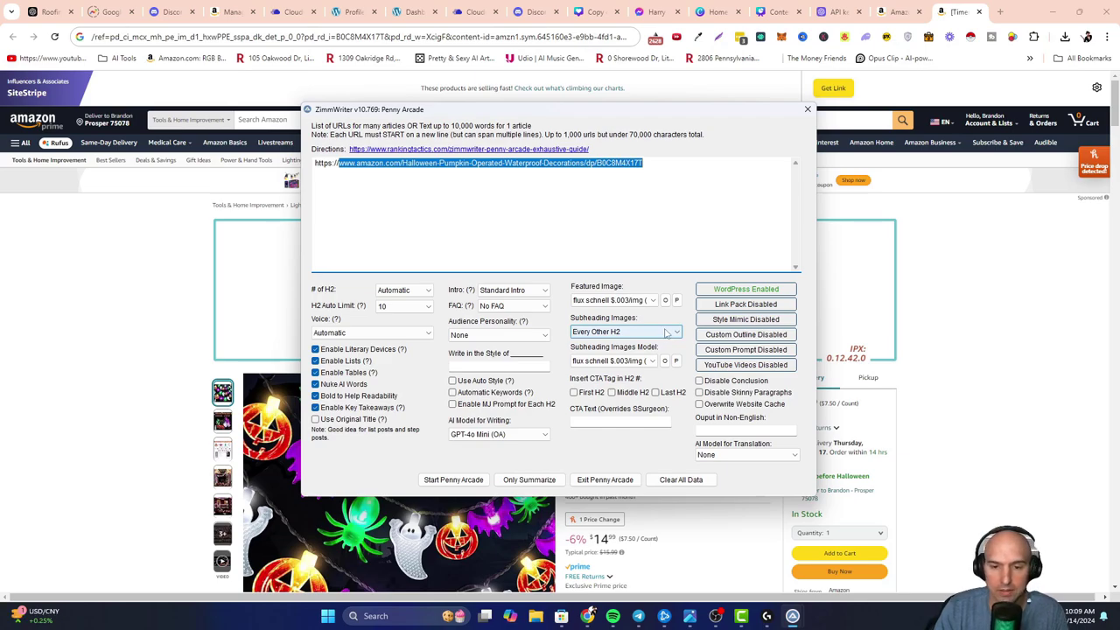
{"action": "mouse_move", "coordinate": [471, 291]}
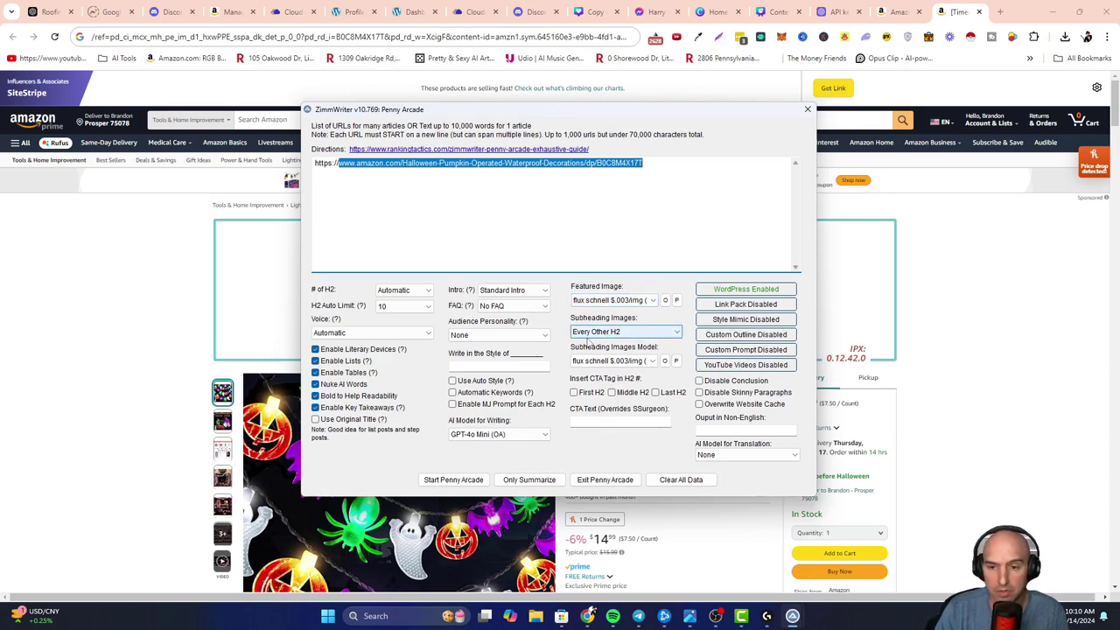
{"action": "left_click", "coordinate": [599, 364]}
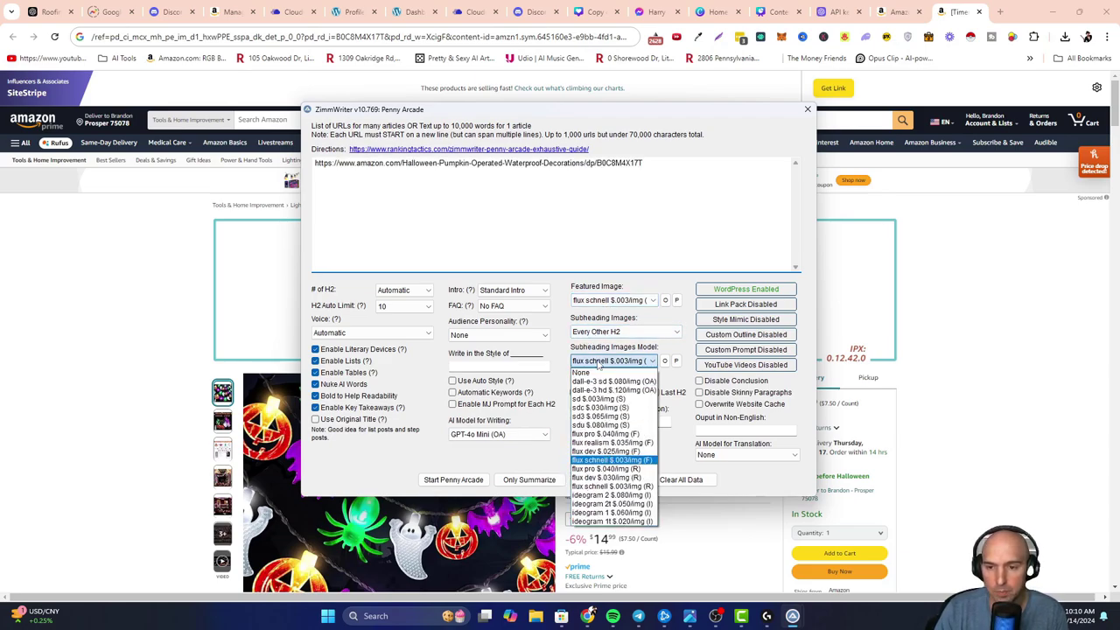
{"action": "left_click", "coordinate": [613, 361]}
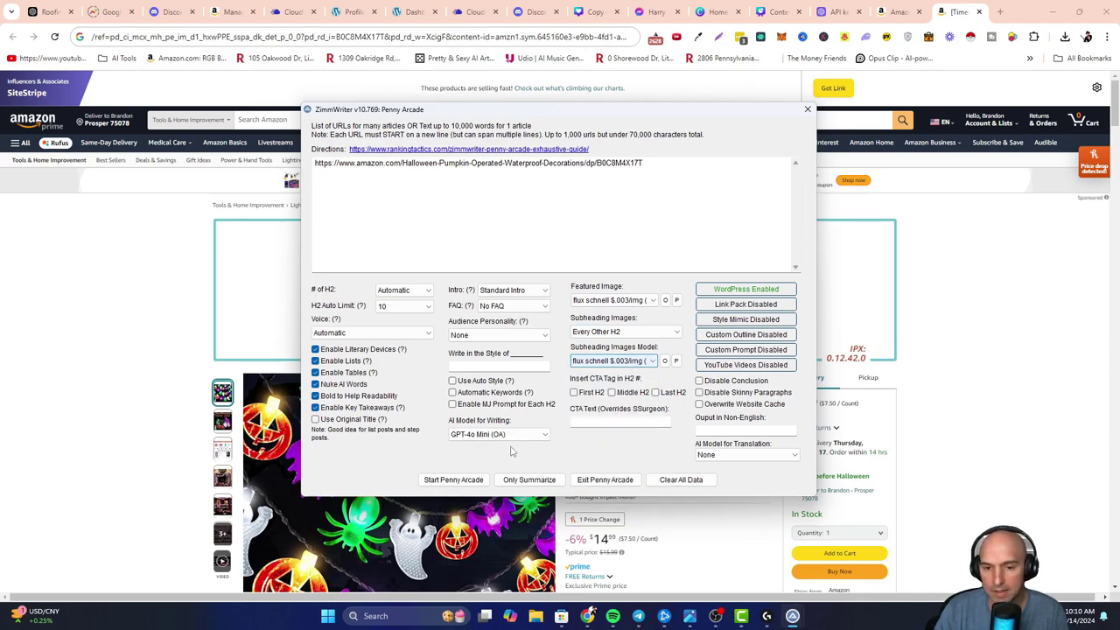
- Start Penny Arcade for the Amazon product URL and confirm the writing of the article
{"action": "left_click", "coordinate": [469, 480]}
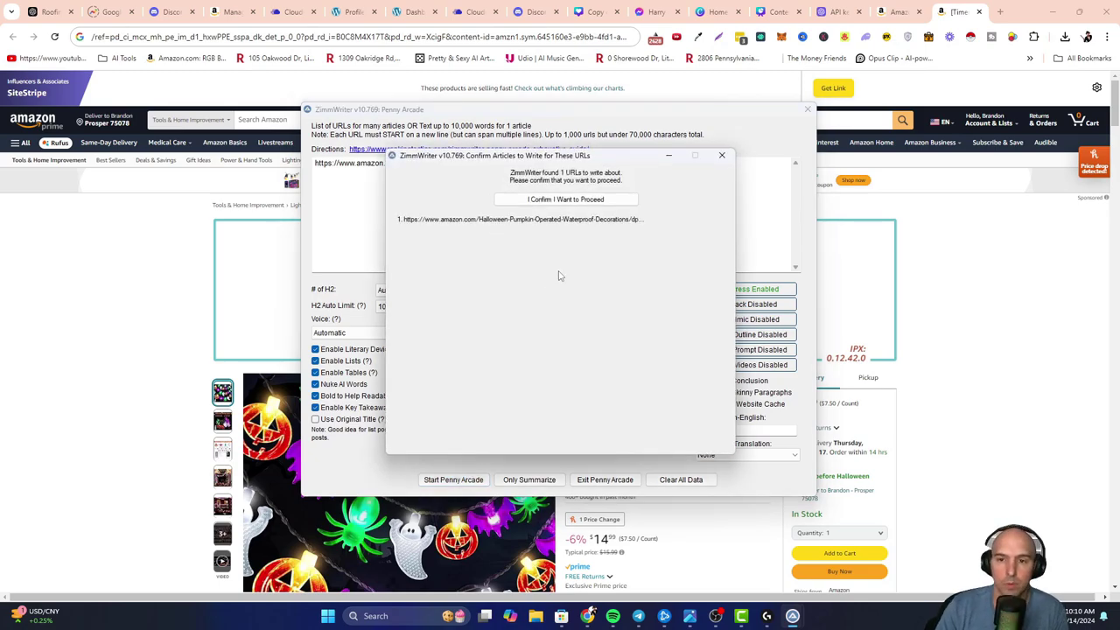
{"action": "left_click", "coordinate": [578, 200]}
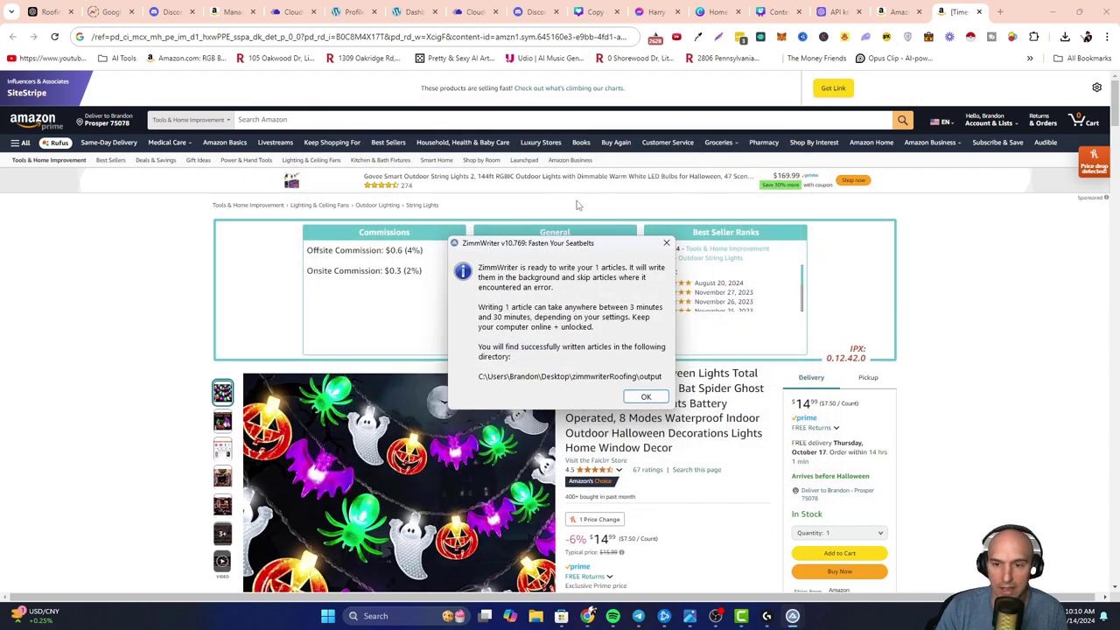
{"action": "left_click", "coordinate": [645, 398]}
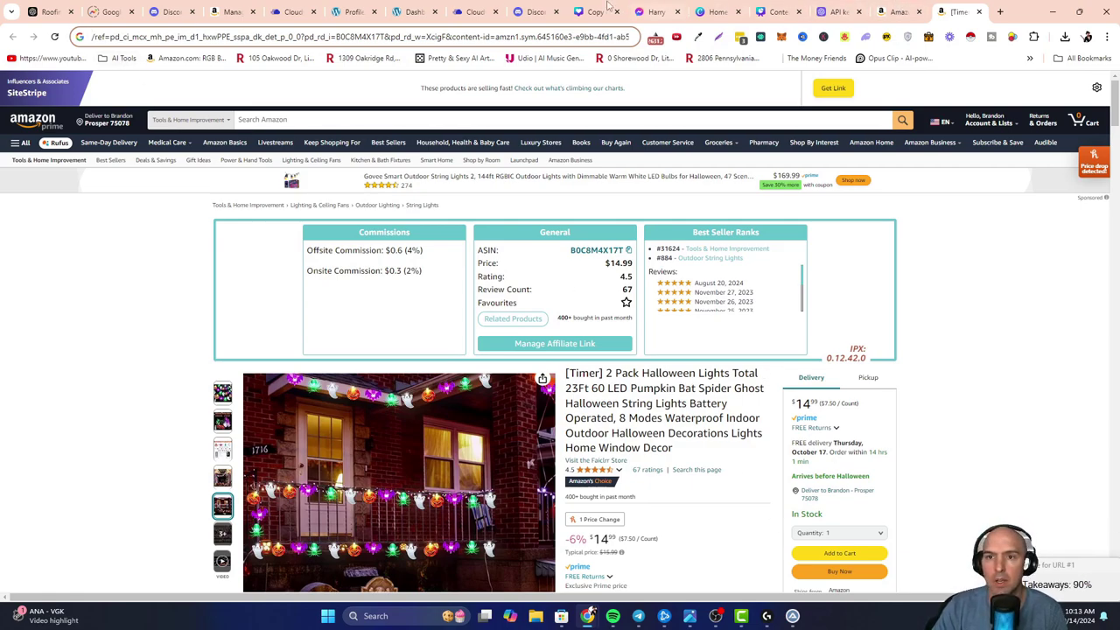
- Open the Posts list of roofingsupplyco.com in WordPress, dismiss ZimmWriter's completion alert and refresh the list
{"action": "left_click", "coordinate": [377, 8]}
{"action": "scroll", "coordinate": [18, 227], "scroll_direction": "up", "scroll_amount": 4}
{"action": "left_click", "coordinate": [30, 132]}
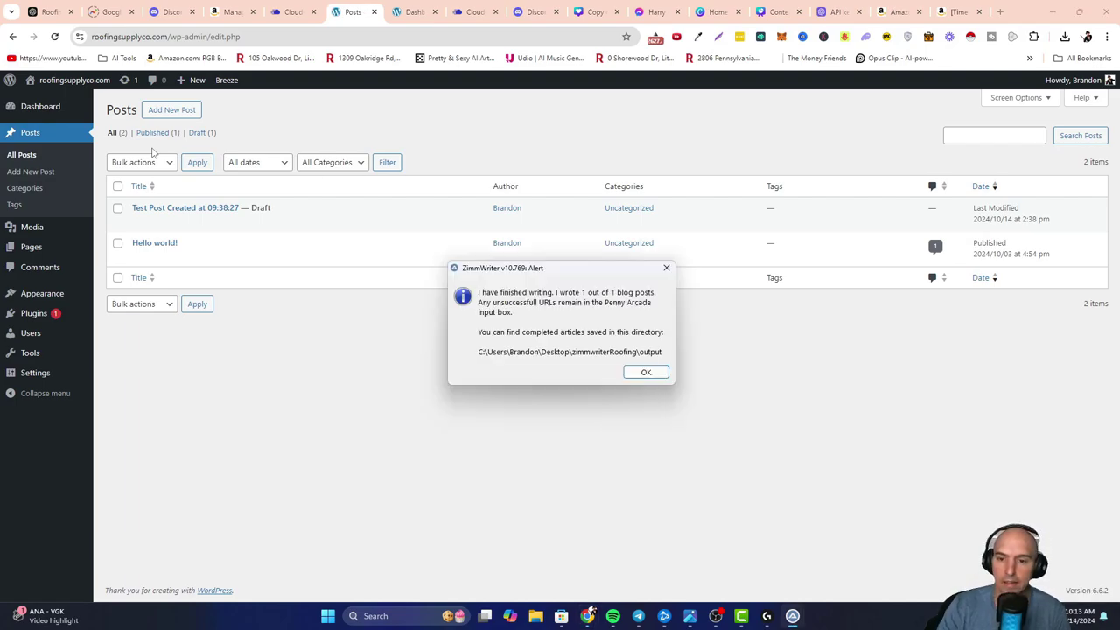
{"action": "left_click", "coordinate": [646, 372]}
{"action": "left_click", "coordinate": [54, 37]}
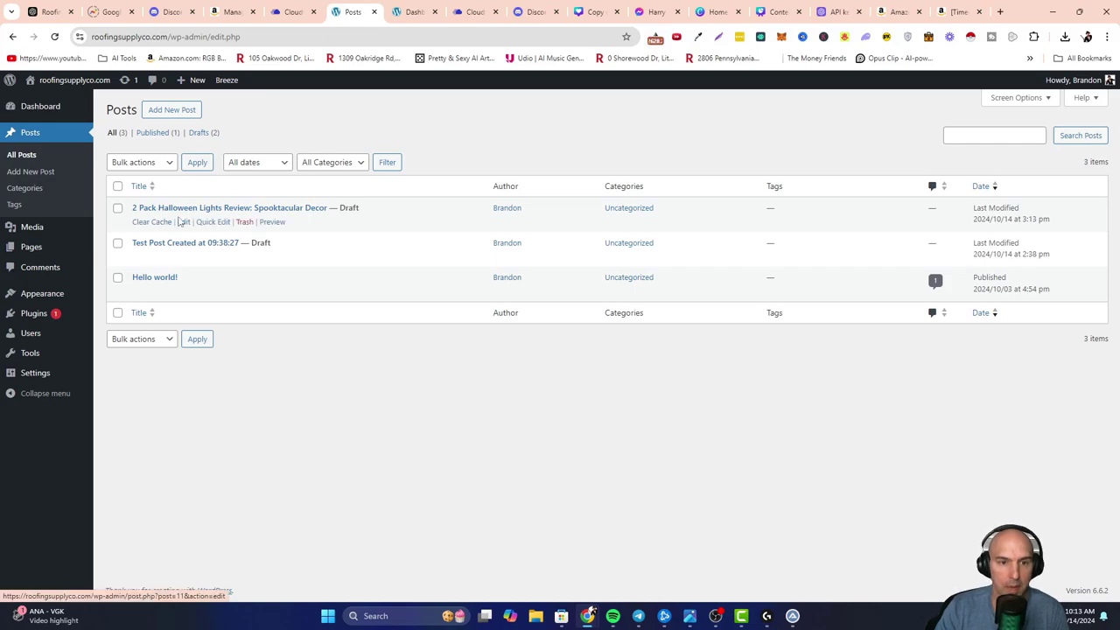
- Preview the draft "2 Pack Halloween Lights Review: Spooktacular Decor" and examine its introduction, Key Takeaways and Product Overview
{"action": "left_click", "coordinate": [268, 226]}
{"action": "scroll", "coordinate": [561, 284], "scroll_direction": "down", "scroll_amount": 2}
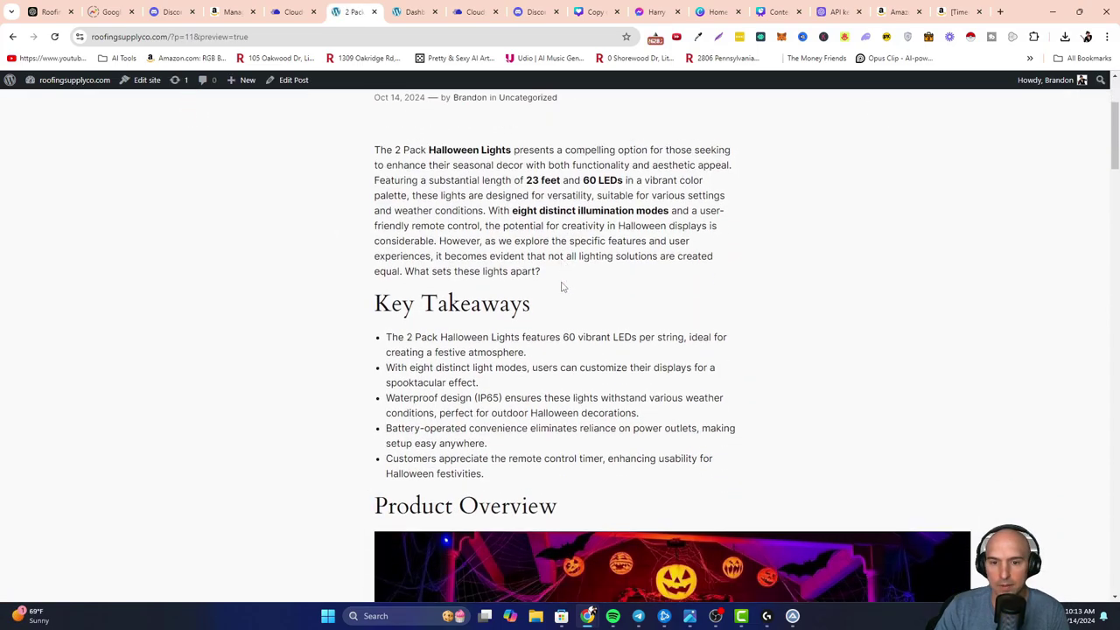
{"action": "left_click_drag", "start_coordinate": [395, 349], "coordinate": [386, 337]}
{"action": "scroll", "coordinate": [613, 350], "scroll_direction": "down", "scroll_amount": 4}
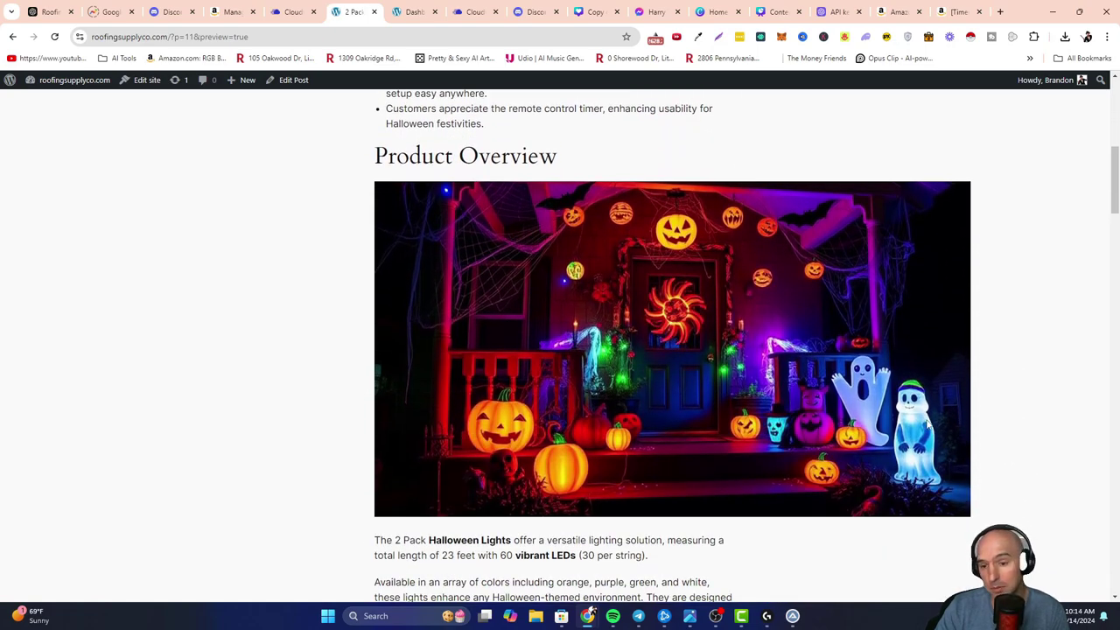
{"action": "scroll", "coordinate": [675, 404], "scroll_direction": "up", "scroll_amount": 2}
{"action": "scroll", "coordinate": [675, 404], "scroll_direction": "down", "scroll_amount": 3}
{"action": "scroll", "coordinate": [667, 379], "scroll_direction": "up", "scroll_amount": 7}
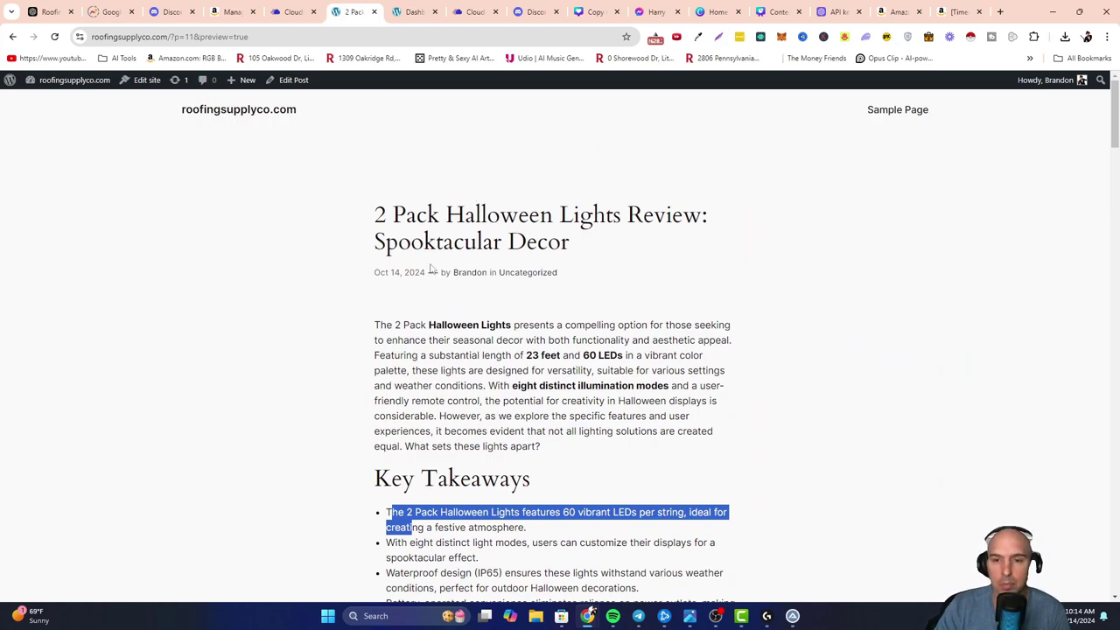
{"action": "scroll", "coordinate": [407, 249], "scroll_direction": "down", "scroll_amount": 2}
{"action": "scroll", "coordinate": [404, 244], "scroll_direction": "down", "scroll_amount": 7}
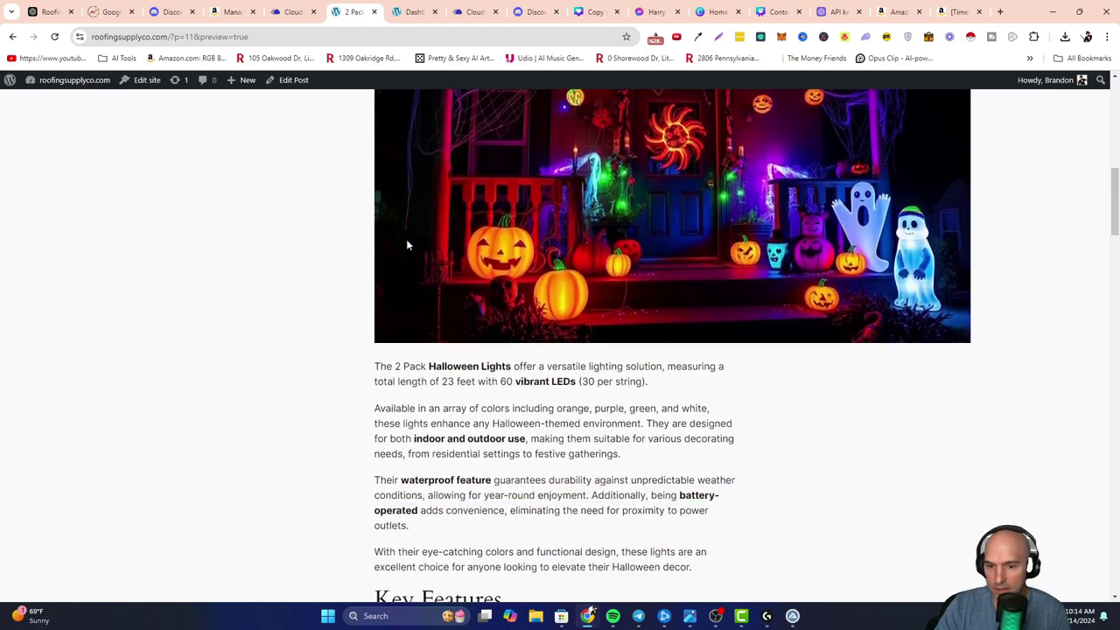
- Examine the rest of the article from Key Features to the Conclusion, including its images and the decoration ideas table
{"action": "scroll", "coordinate": [406, 245], "scroll_direction": "down", "scroll_amount": 2}
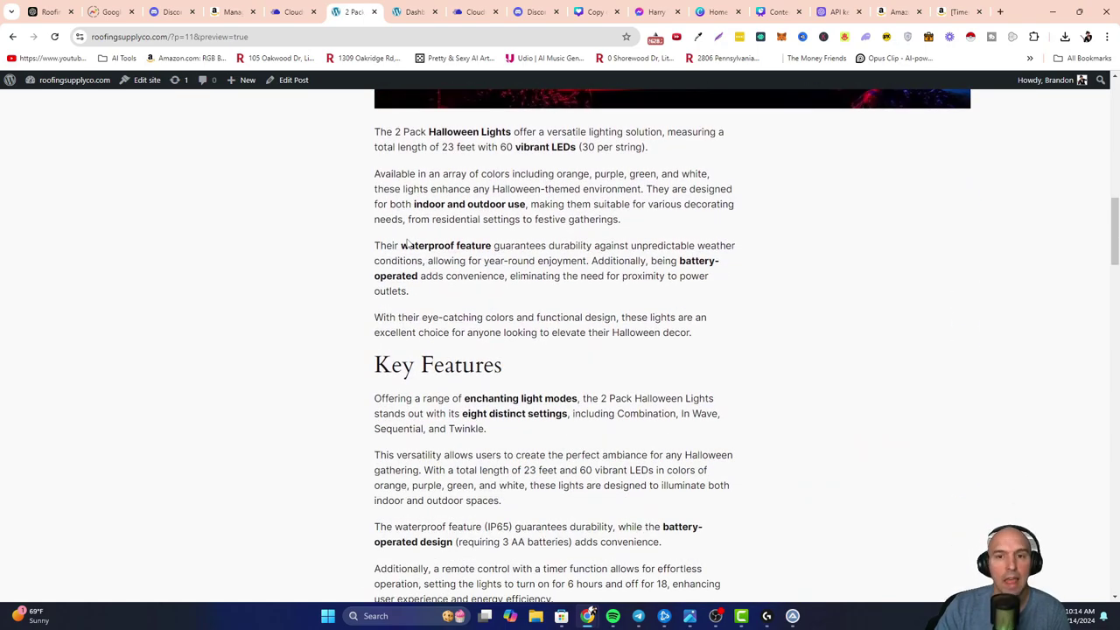
{"action": "scroll", "coordinate": [434, 244], "scroll_direction": "down", "scroll_amount": 7}
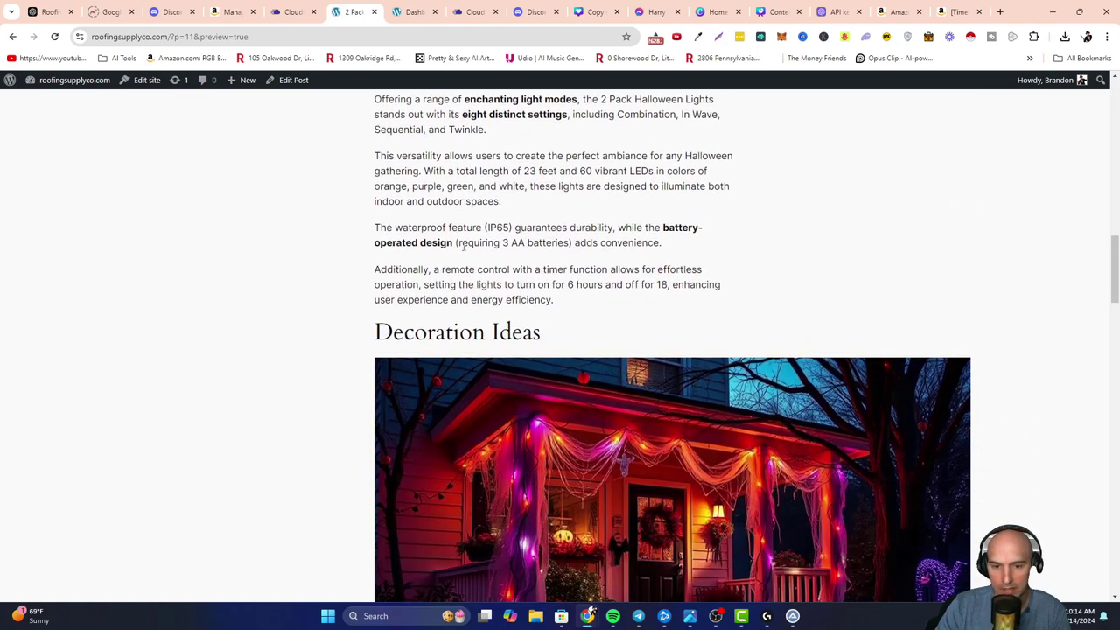
{"action": "scroll", "coordinate": [563, 253], "scroll_direction": "up", "scroll_amount": 1}
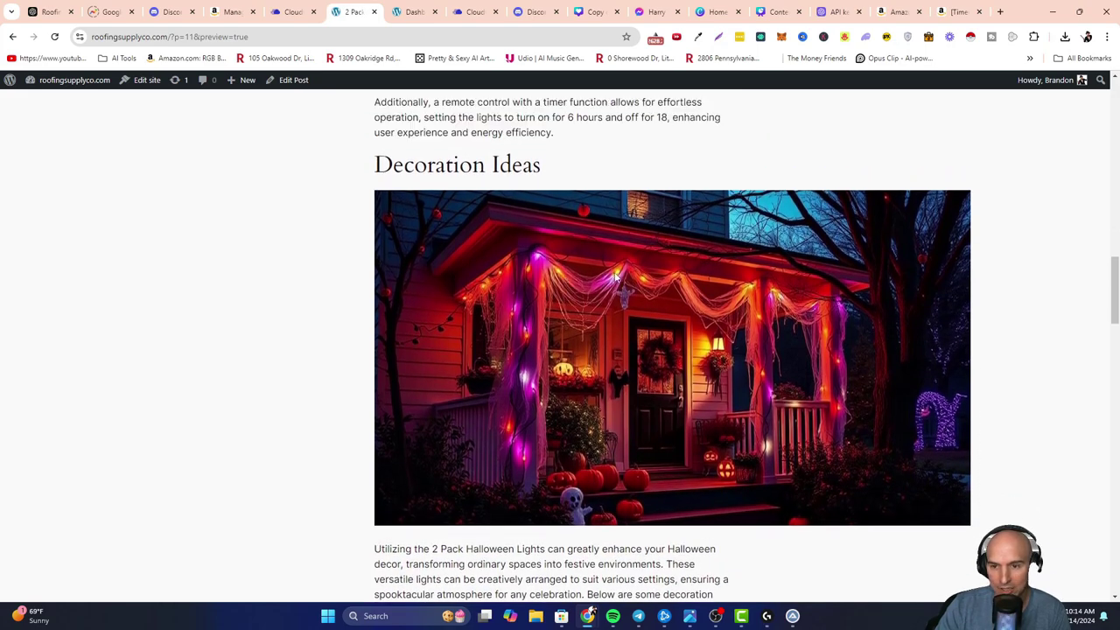
{"action": "scroll", "coordinate": [614, 274], "scroll_direction": "down", "scroll_amount": 5}
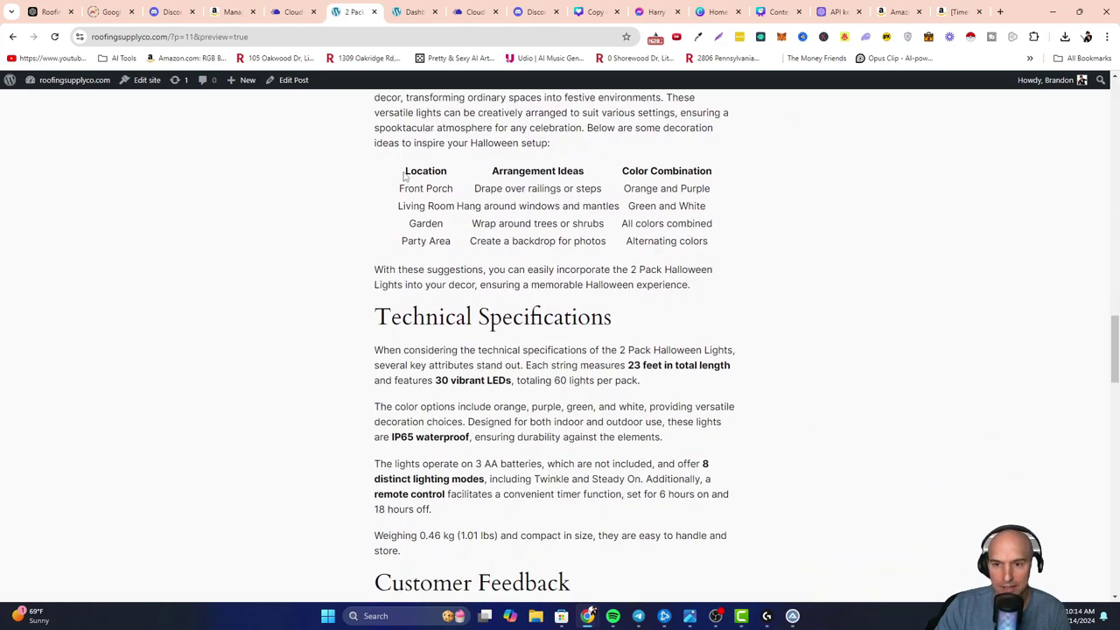
{"action": "left_click_drag", "start_coordinate": [405, 174], "coordinate": [723, 259]}
{"action": "scroll", "coordinate": [523, 238], "scroll_direction": "down", "scroll_amount": 5}
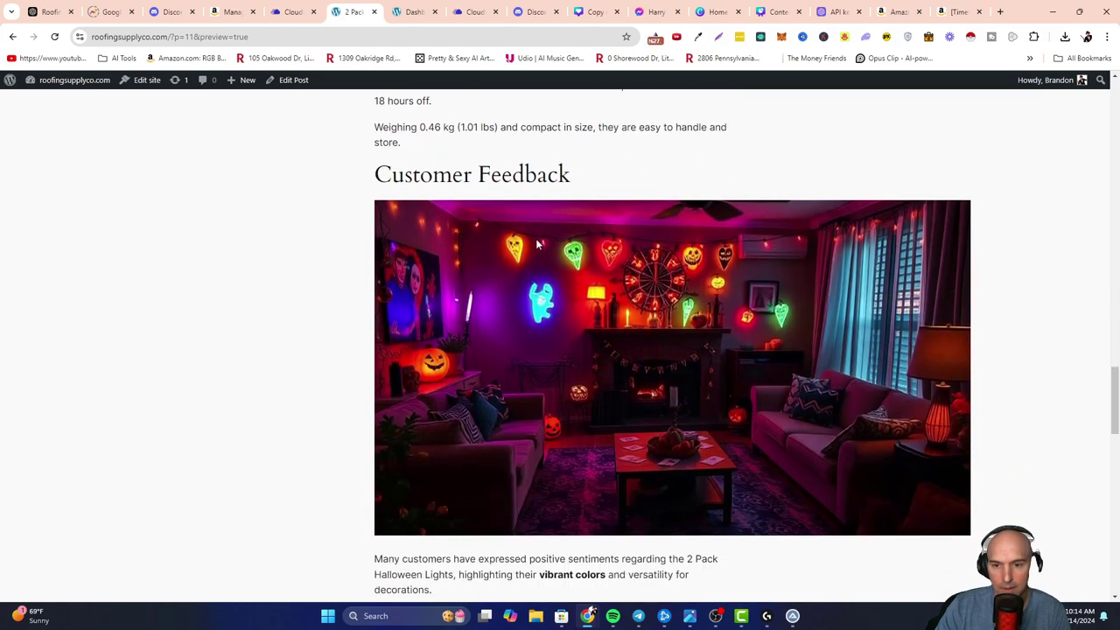
{"action": "scroll", "coordinate": [624, 302], "scroll_direction": "down", "scroll_amount": 4}
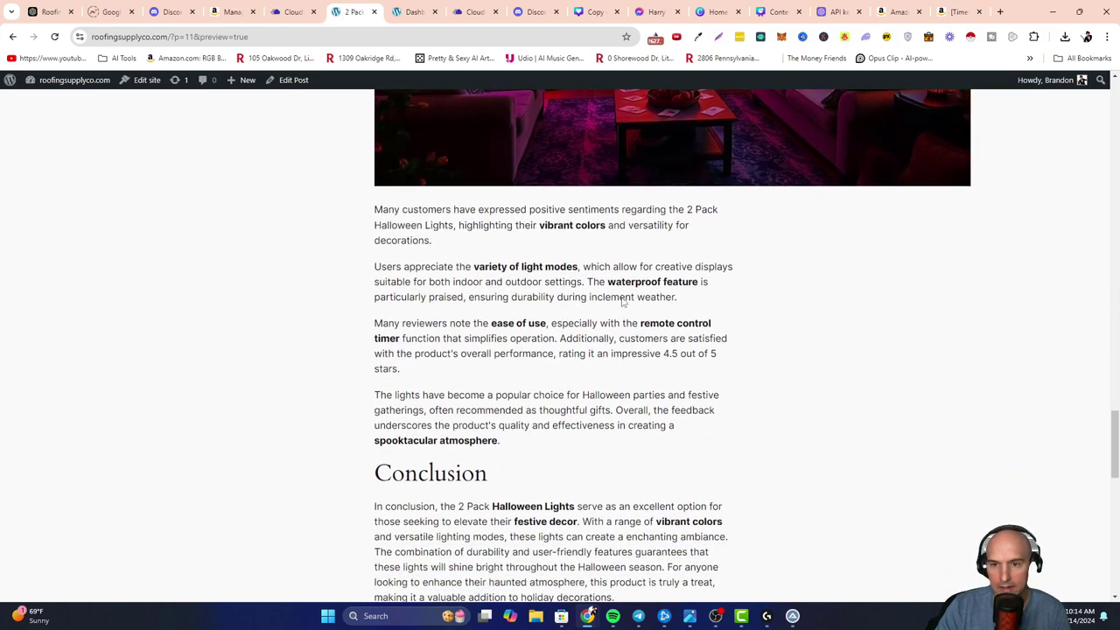
{"action": "scroll", "coordinate": [635, 262], "scroll_direction": "up", "scroll_amount": 3}
{"action": "scroll", "coordinate": [601, 305], "scroll_direction": "down", "scroll_amount": 3}
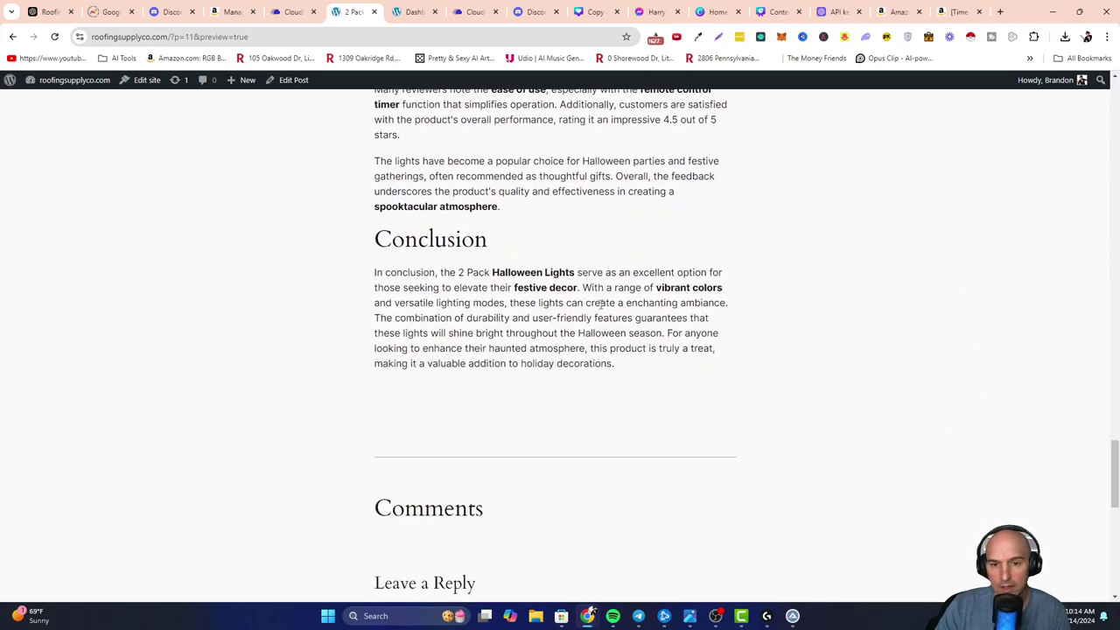
{"action": "scroll", "coordinate": [485, 298], "scroll_direction": "down", "scroll_amount": 3}
{"action": "scroll", "coordinate": [439, 200], "scroll_direction": "down", "scroll_amount": 1}
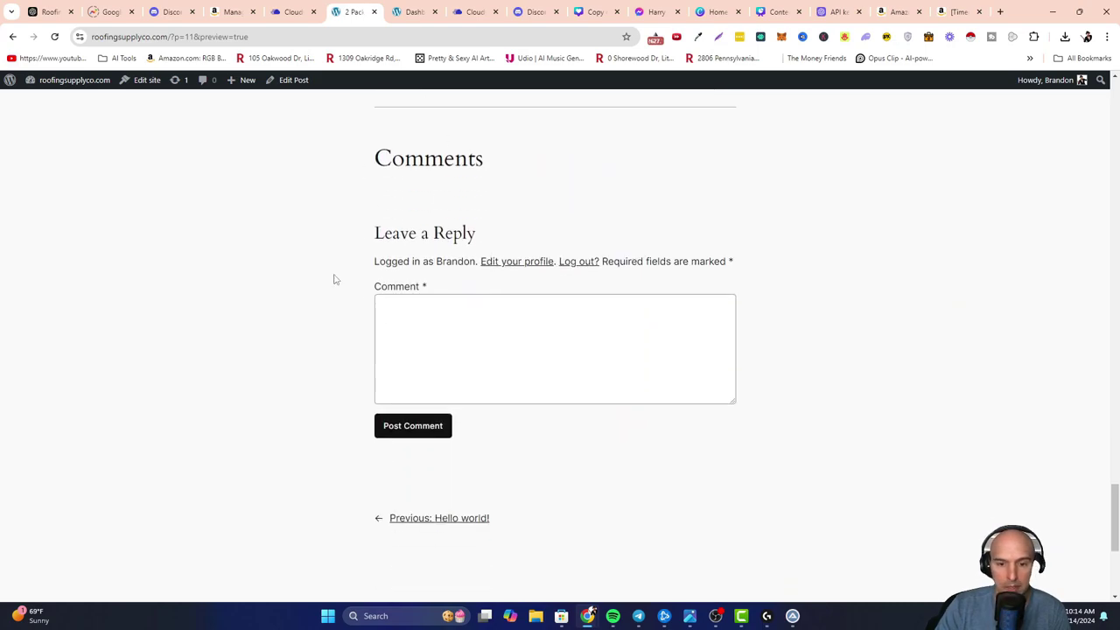
{"action": "scroll", "coordinate": [387, 362], "scroll_direction": "up", "scroll_amount": 7}
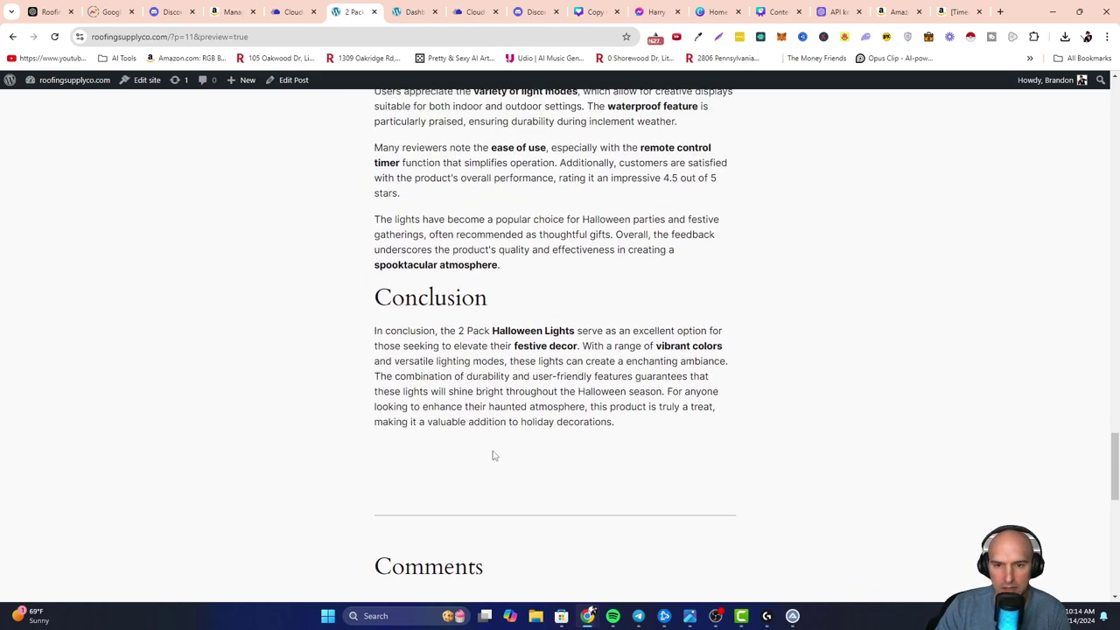
{"action": "scroll", "coordinate": [495, 435], "scroll_direction": "up", "scroll_amount": 2}
{"action": "scroll", "coordinate": [519, 429], "scroll_direction": "down", "scroll_amount": 2}
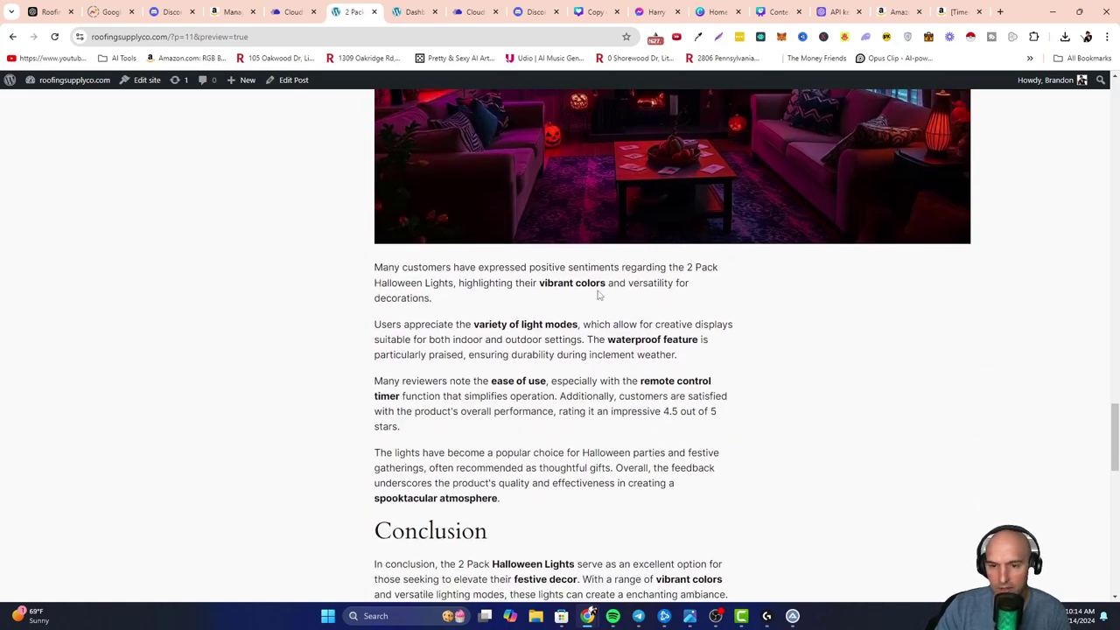
{"action": "scroll", "coordinate": [731, 352], "scroll_direction": "up", "scroll_amount": 12}
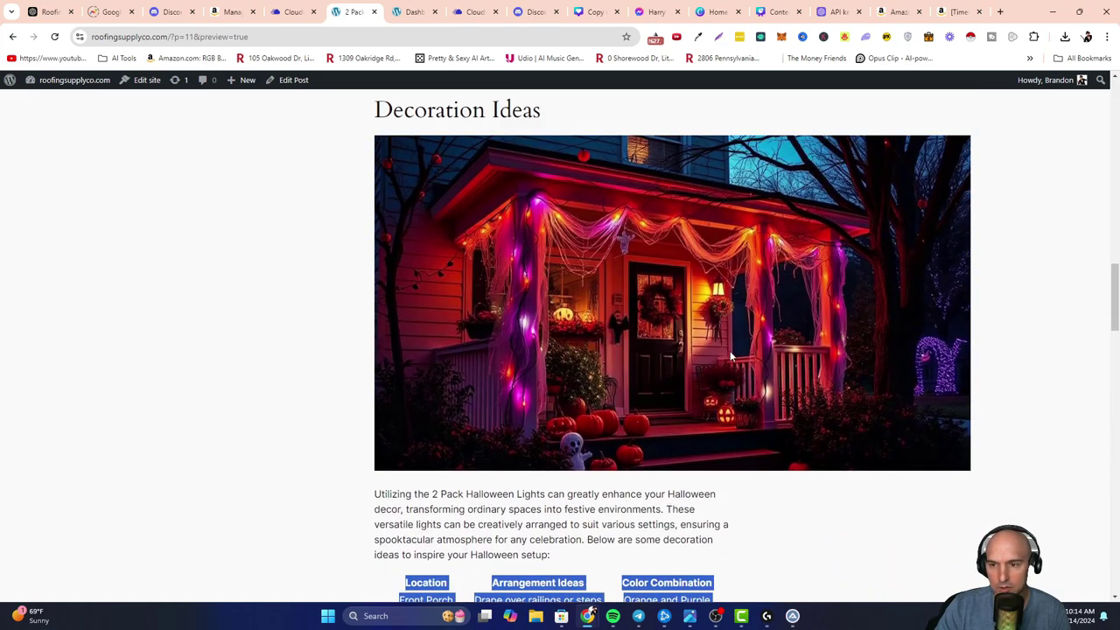
- Recheck the Decoration Ideas and Key Features sections of the previewed article and return to its beginning
{"action": "scroll", "coordinate": [731, 353], "scroll_direction": "down", "scroll_amount": 3}
{"action": "scroll", "coordinate": [689, 458], "scroll_direction": "up", "scroll_amount": 7}
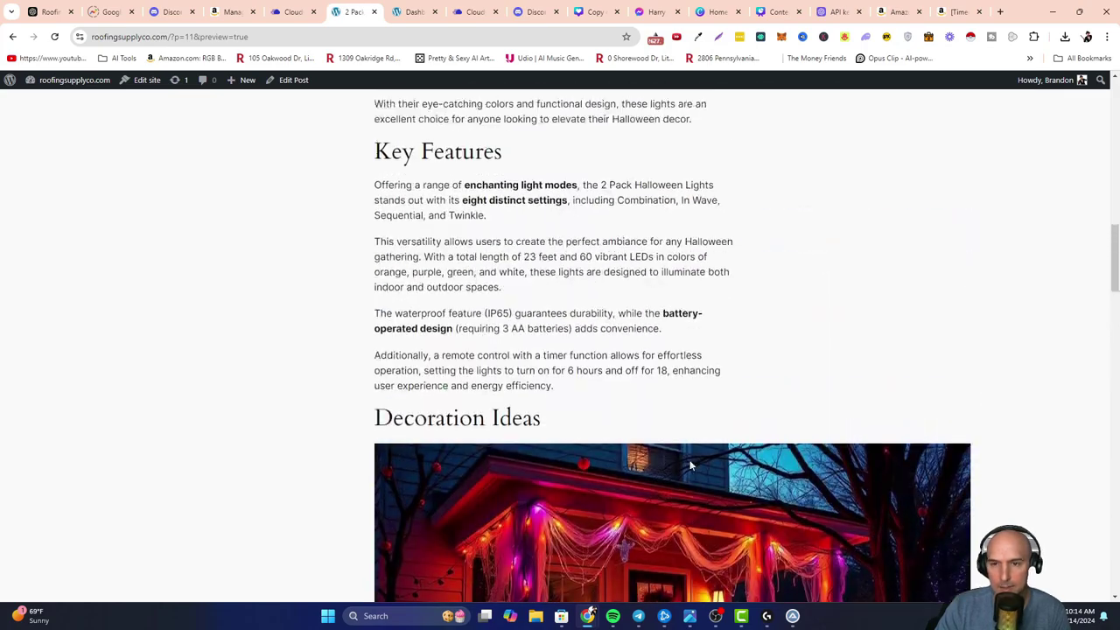
{"action": "scroll", "coordinate": [689, 458], "scroll_direction": "up", "scroll_amount": 15}
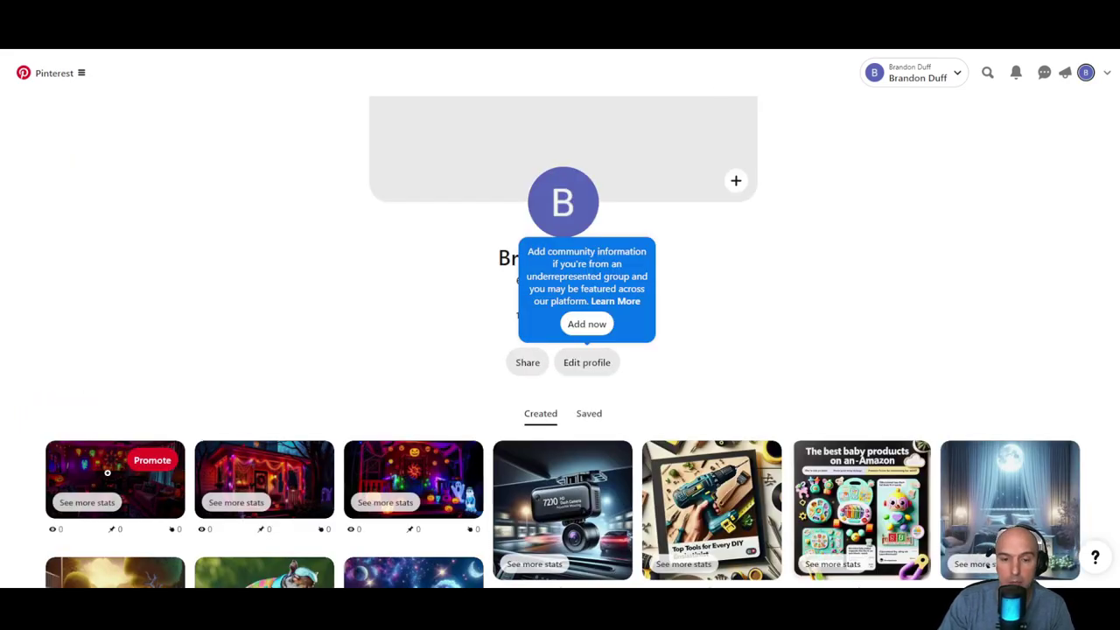
- Switch to the Pinterest profile, open the Halloween living room pin among the created pins and follow its roofingsupplyco.com link
{"action": "scroll", "coordinate": [107, 473], "scroll_direction": "down", "scroll_amount": 2}
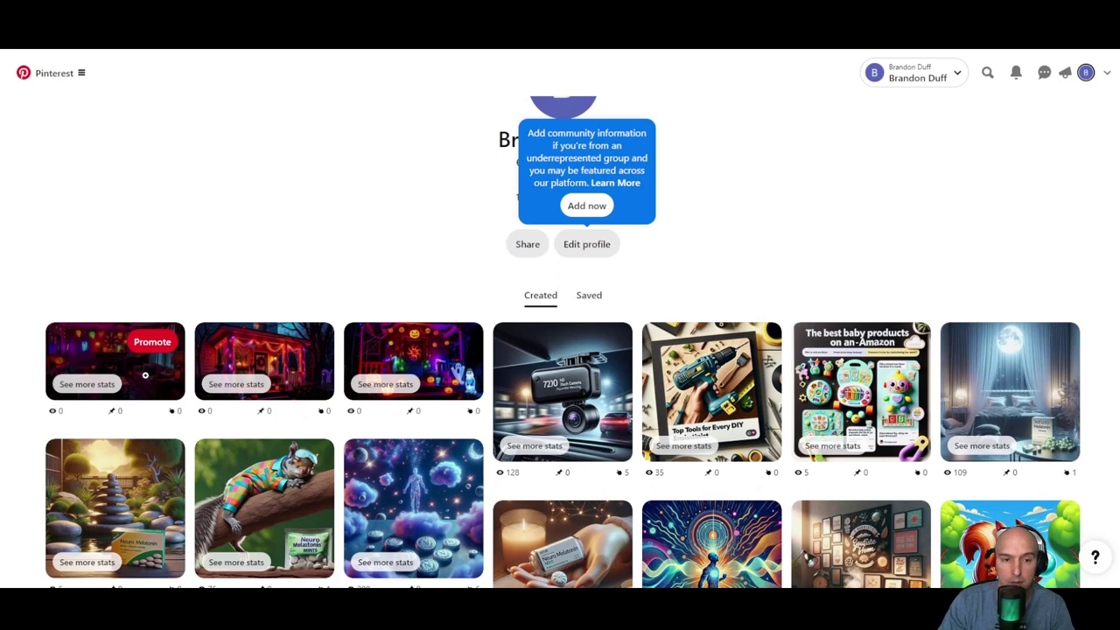
{"action": "left_click", "coordinate": [146, 374]}
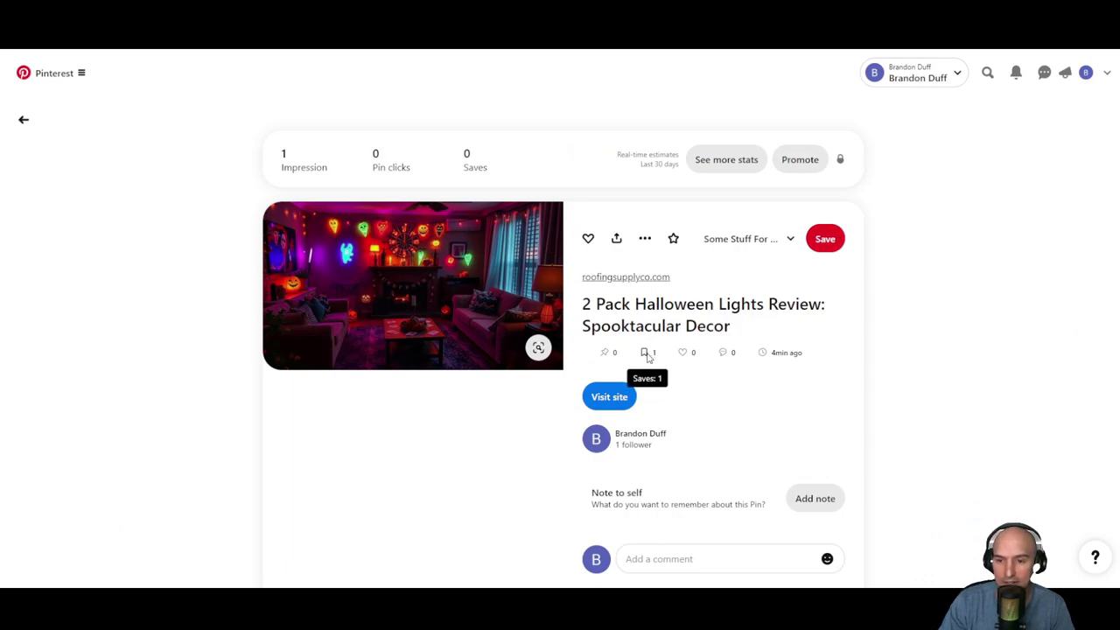
{"action": "left_click", "coordinate": [631, 279]}
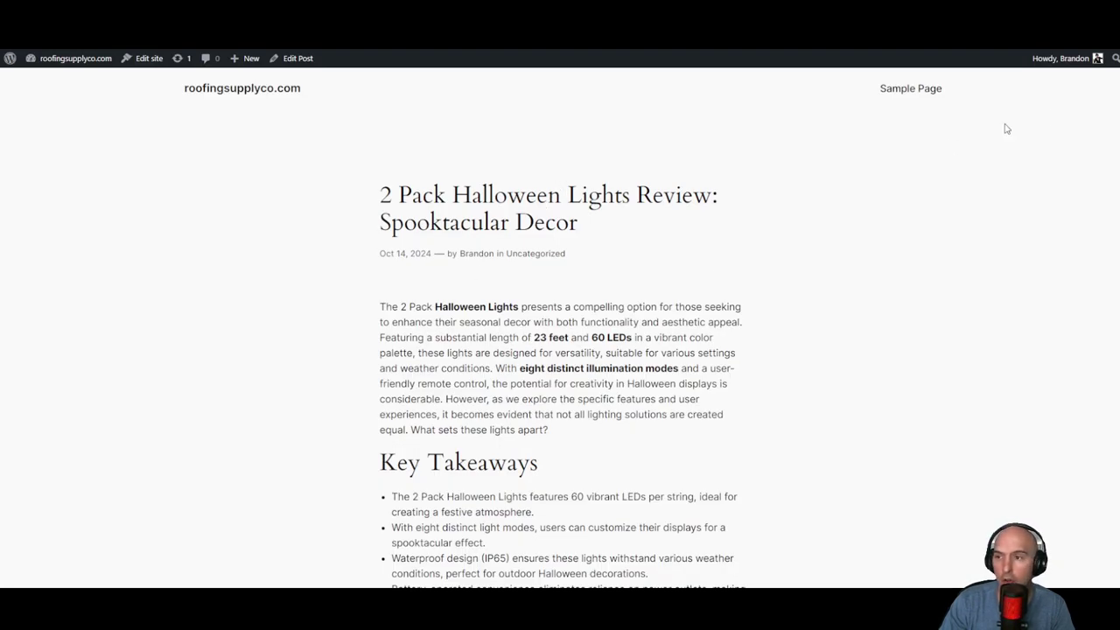
- Examine the article linked from the pin, from Product Overview through the Conclusion, and return to its beginning
{"action": "scroll", "coordinate": [683, 350], "scroll_direction": "down", "scroll_amount": 6}
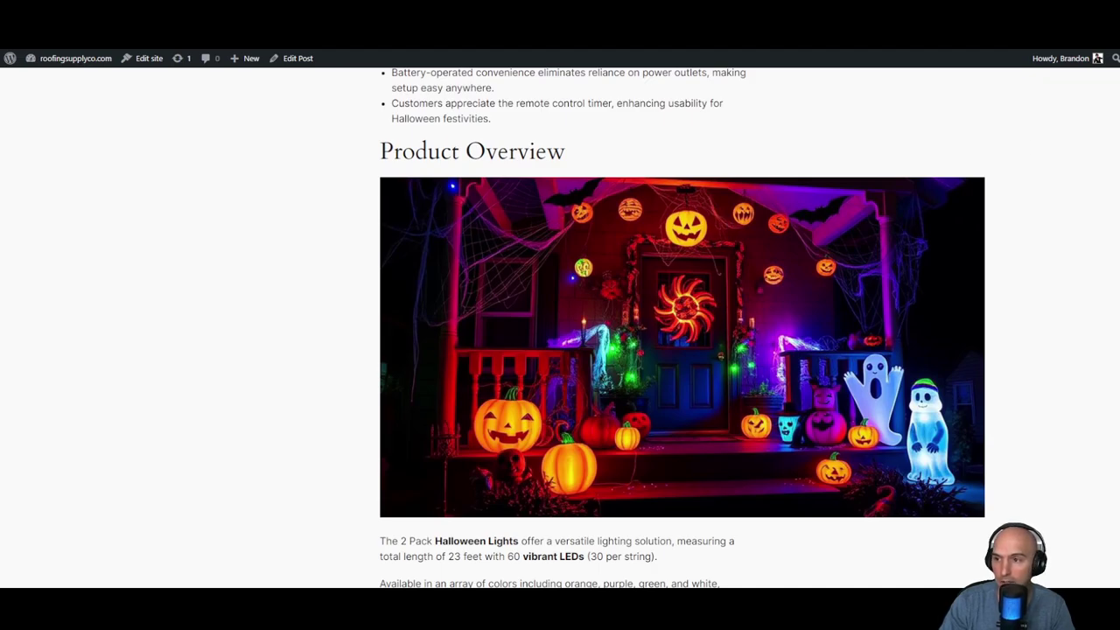
{"action": "scroll", "coordinate": [683, 350], "scroll_direction": "down", "scroll_amount": 20}
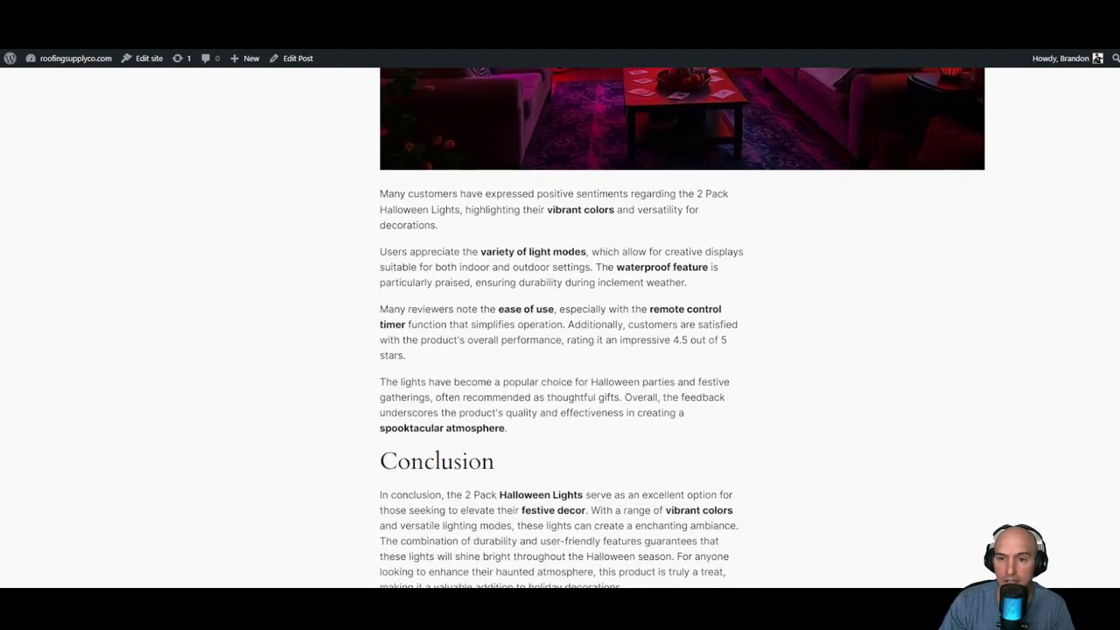
{"action": "scroll", "coordinate": [465, 210], "scroll_direction": "down", "scroll_amount": 5}
{"action": "scroll", "coordinate": [465, 210], "scroll_direction": "up", "scroll_amount": 20}
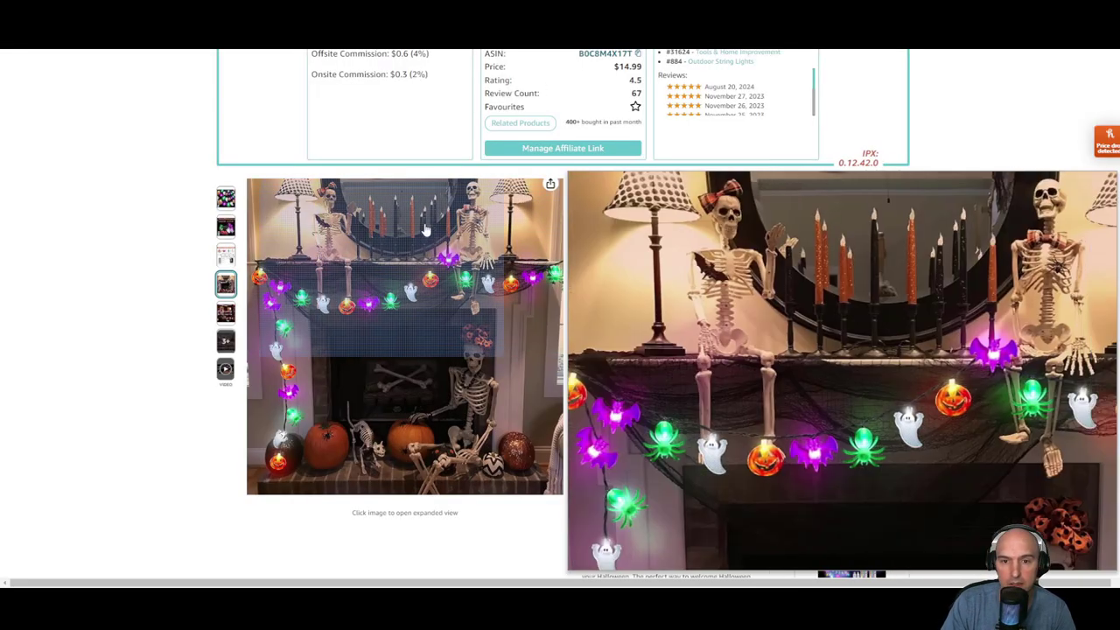
- Preview the draft "2 Pack Halloween Lights Review: Spooktacular Decor" from the WordPress Posts list and look through its sections and generated images
{"action": "mouse_move", "coordinate": [350, 280]}
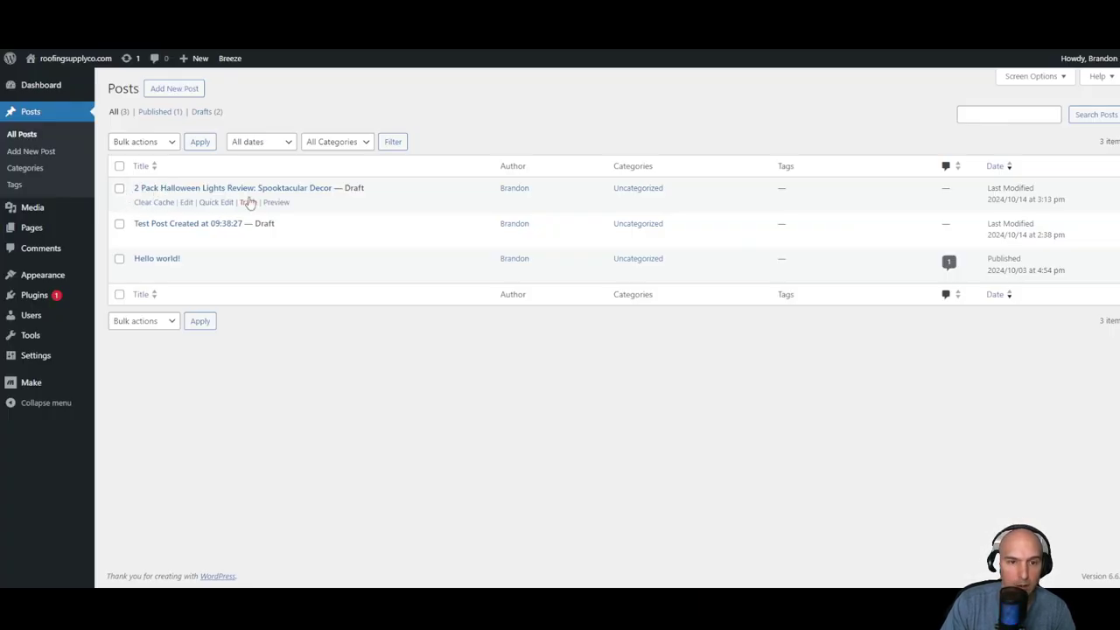
{"action": "left_click", "coordinate": [275, 203]}
{"action": "scroll", "coordinate": [603, 344], "scroll_direction": "down", "scroll_amount": 4}
{"action": "scroll", "coordinate": [603, 344], "scroll_direction": "down", "scroll_amount": 10}
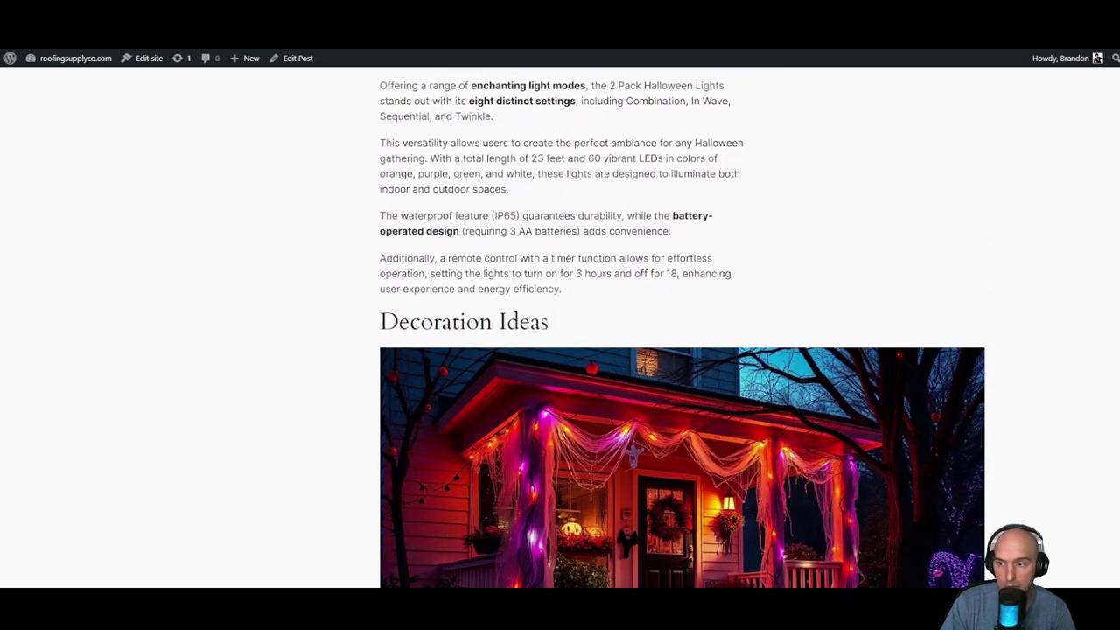
{"action": "scroll", "coordinate": [603, 344], "scroll_direction": "down", "scroll_amount": 8}
{"action": "scroll", "coordinate": [603, 344], "scroll_direction": "down", "scroll_amount": 8}
{"action": "scroll", "coordinate": [682, 351], "scroll_direction": "up", "scroll_amount": 20}
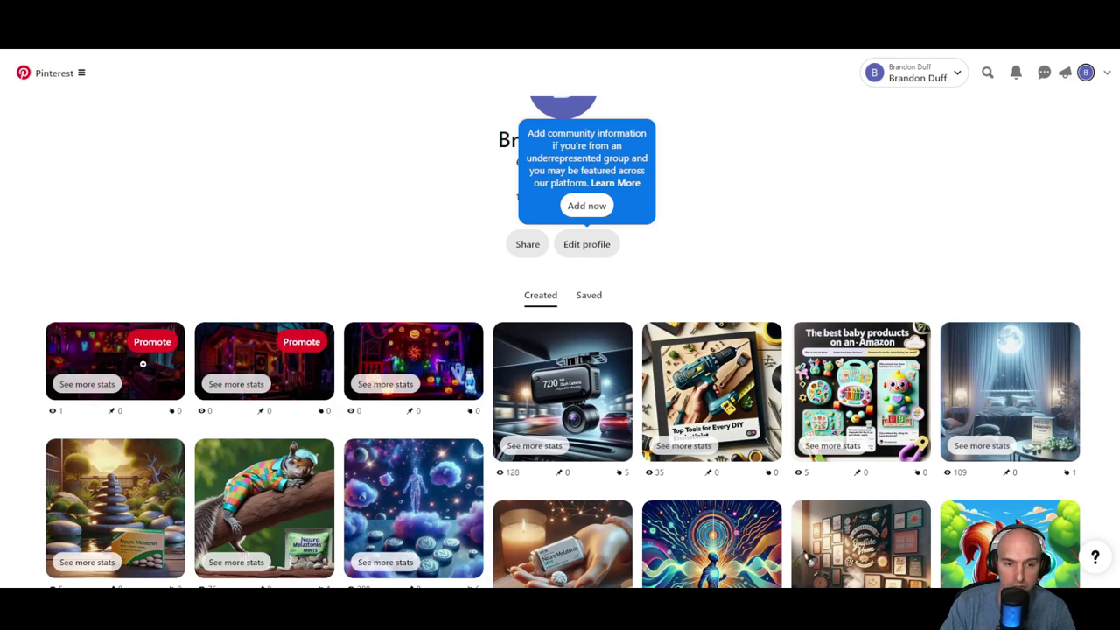
- Open and leave Pinterest's community information settings, and review the commissions and product details of the Halloween lights listing on Amazon
{"action": "left_click", "coordinate": [592, 205]}
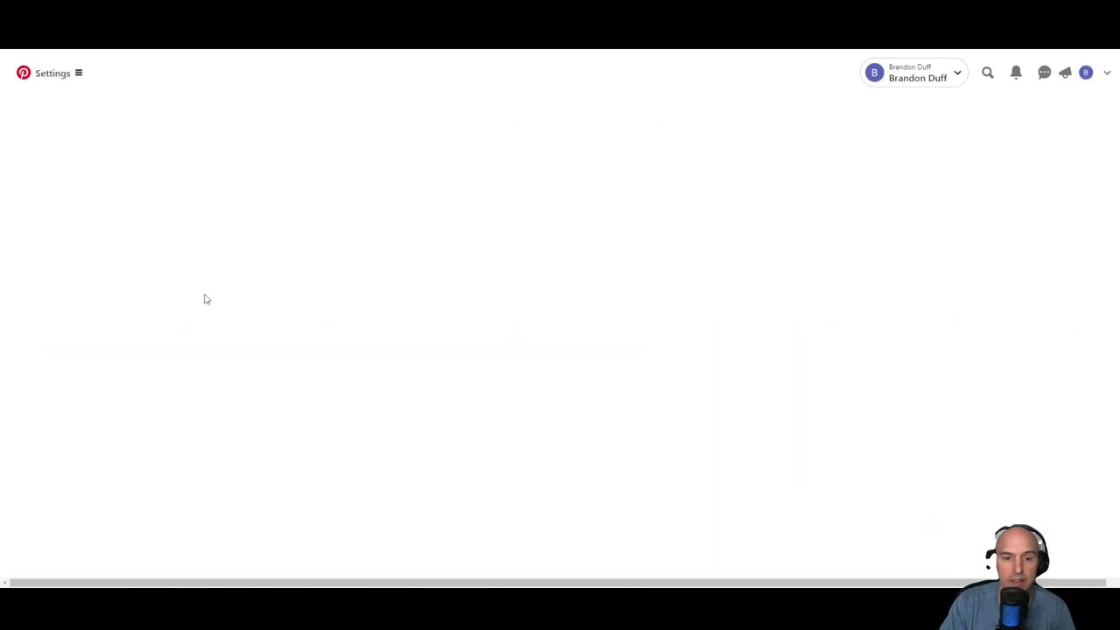
{"action": "key", "text": "alt+Left"}
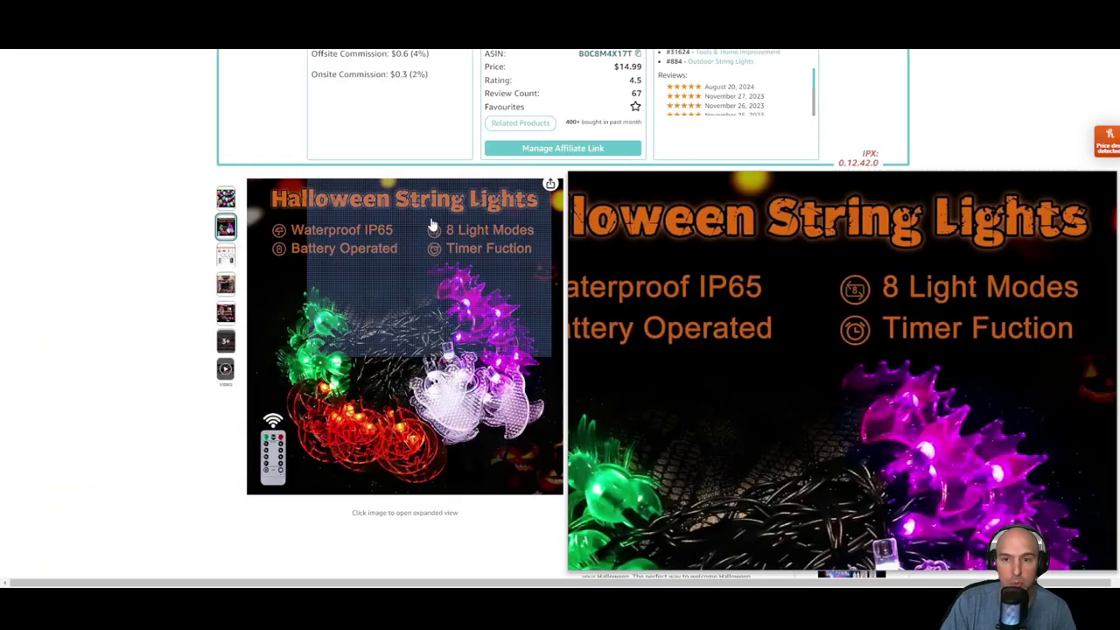
{"action": "scroll", "coordinate": [438, 228], "scroll_direction": "up", "scroll_amount": 3}
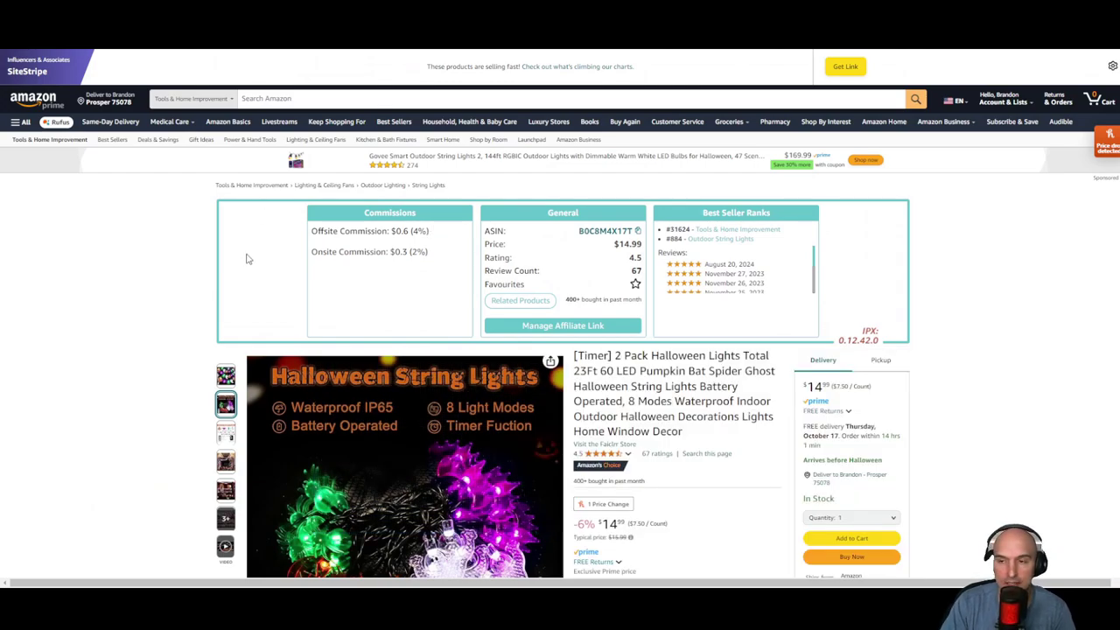
{"action": "scroll", "coordinate": [246, 259], "scroll_direction": "down", "scroll_amount": 2}
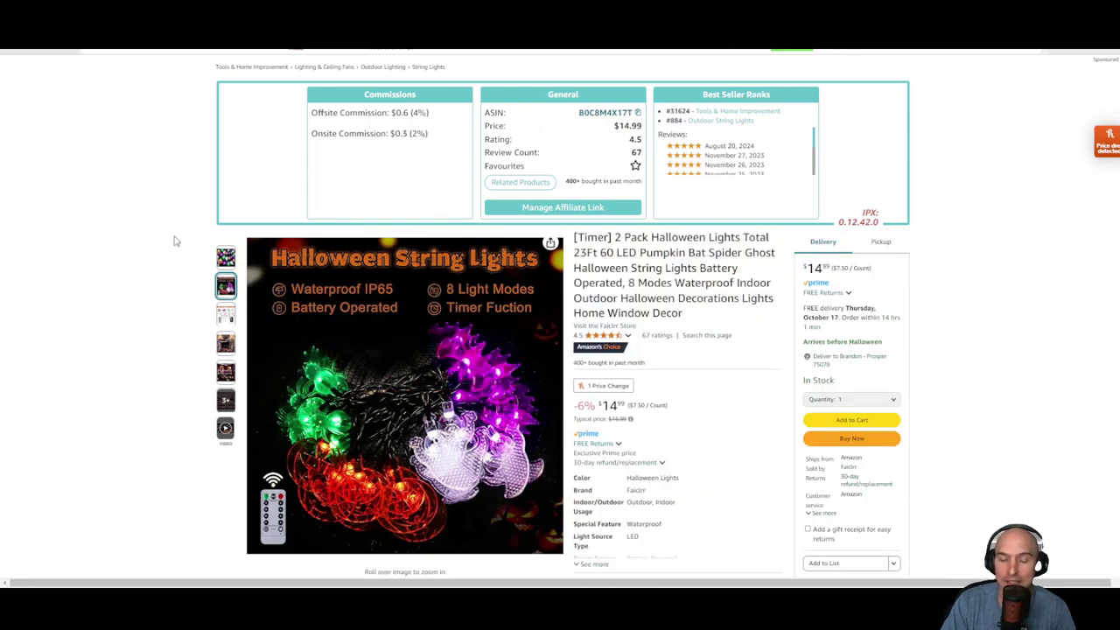